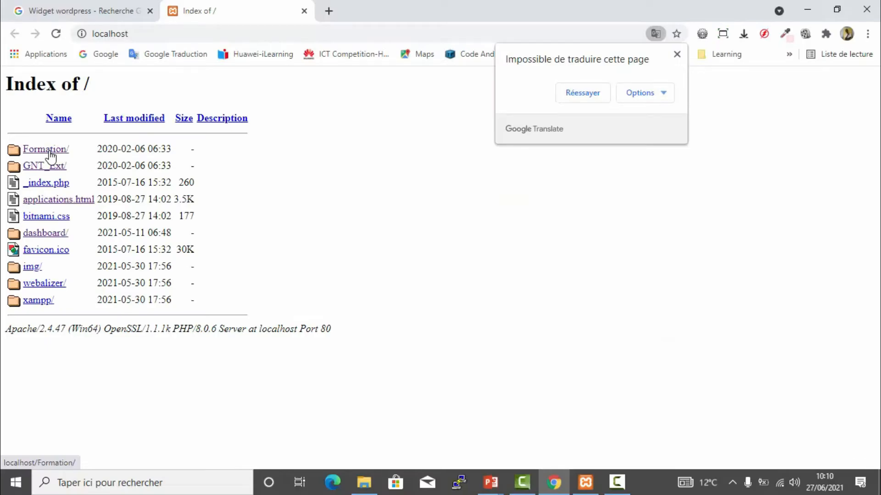
# Open the Formation site on localhost and go to its wp-admin login page.
pyautogui.click(50, 153)
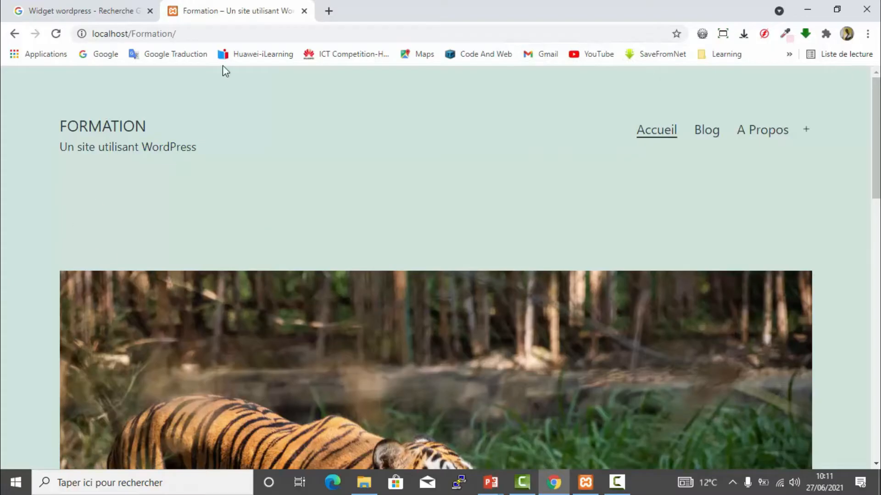
pyautogui.click(207, 36)
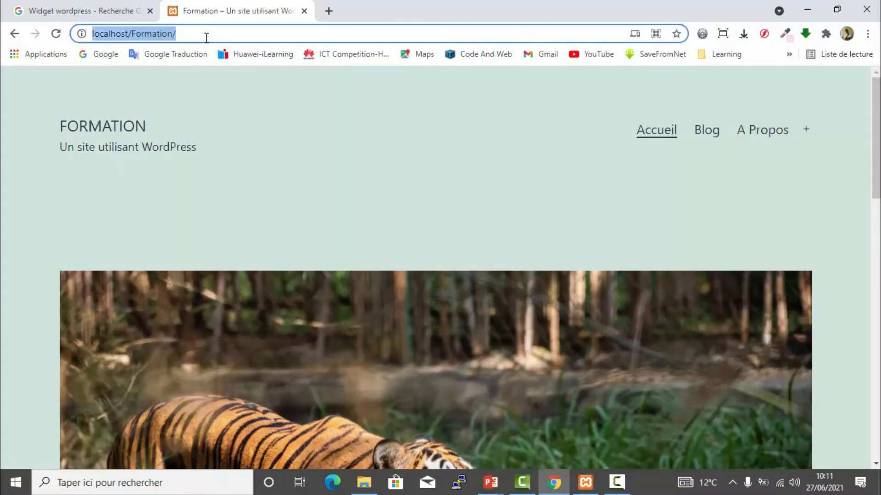
pyautogui.click(238, 34)
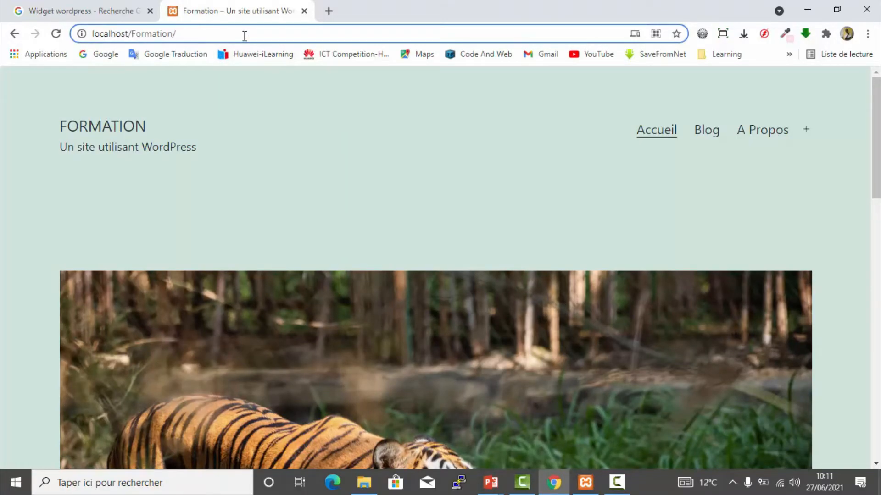
pyautogui.write('w')
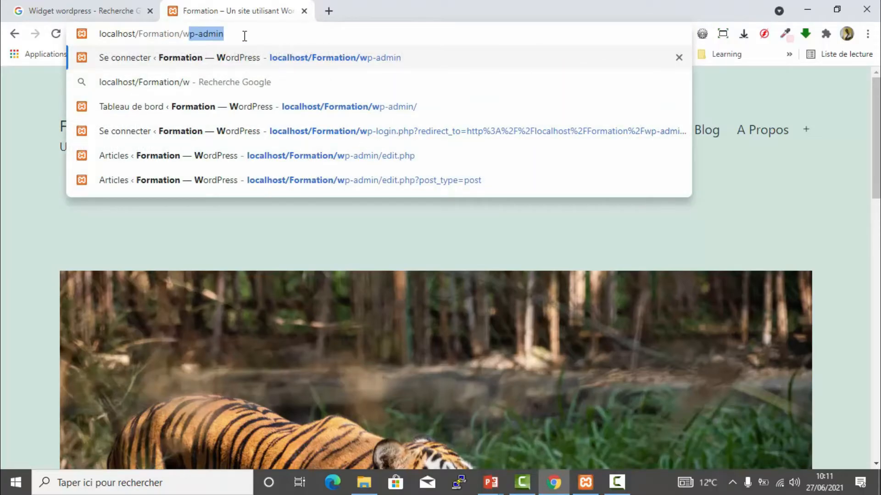
pyautogui.press('Return')
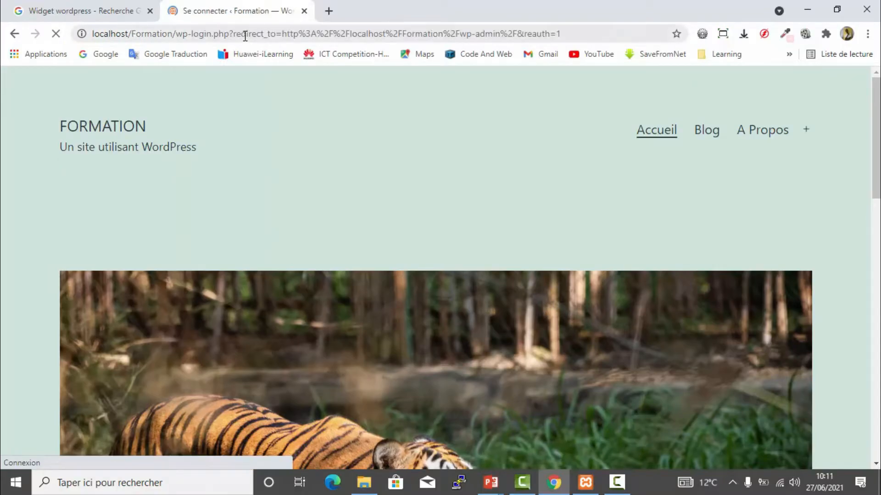
# Log in to the Formation site's administration with the account's username and password.
pyautogui.write('n')
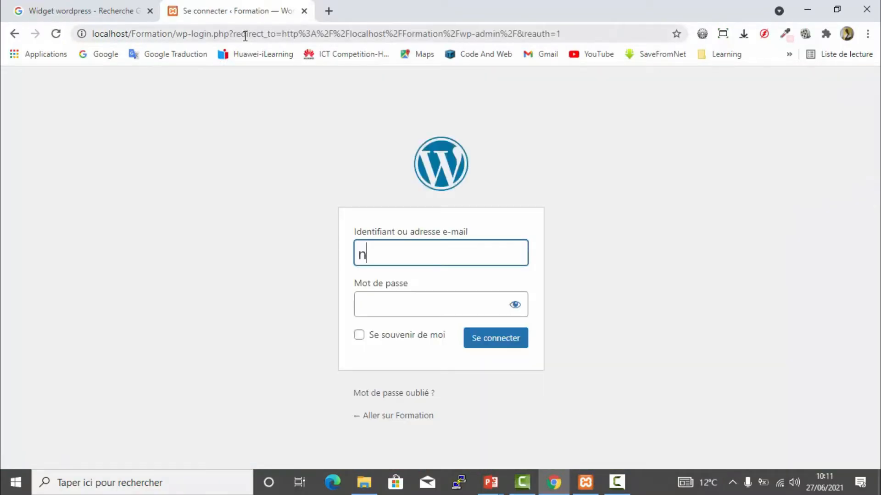
pyautogui.press('Down')
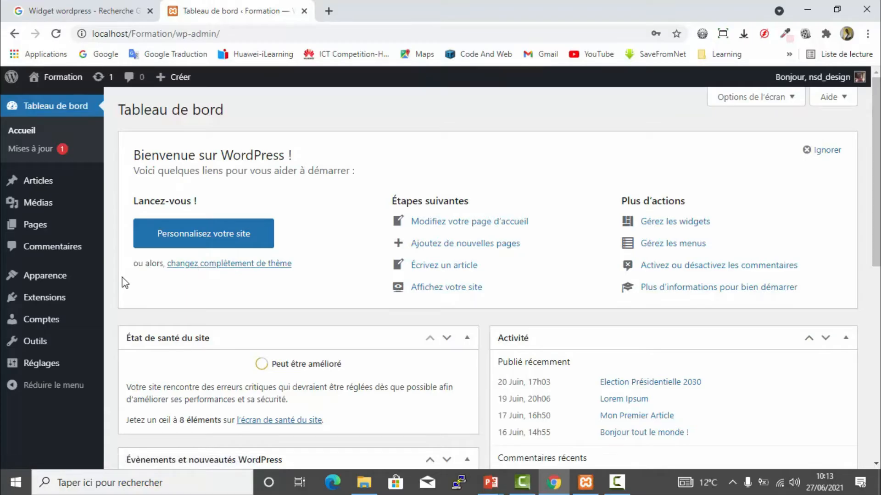
# Open the list of installed themes, look through it, and go to the page for adding themes.
pyautogui.moveTo(46, 281)
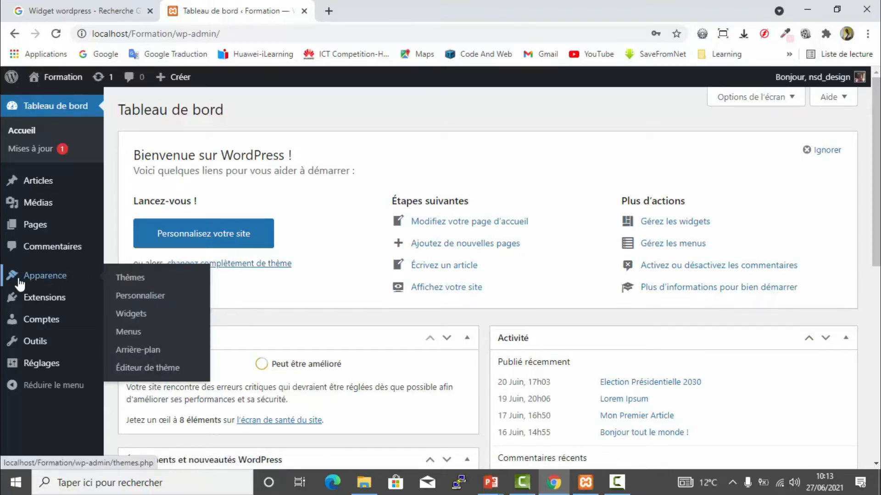
pyautogui.click(151, 278)
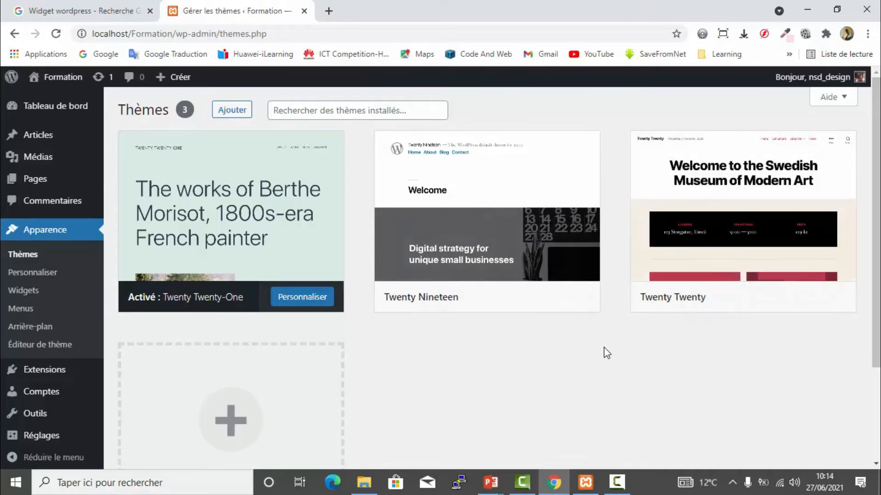
pyautogui.scroll(-3, 422, 374)
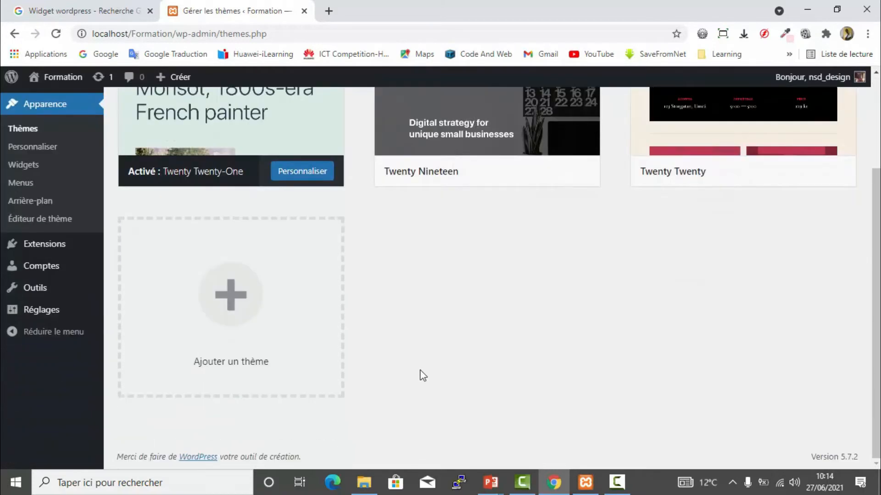
pyautogui.scroll(3, 439, 338)
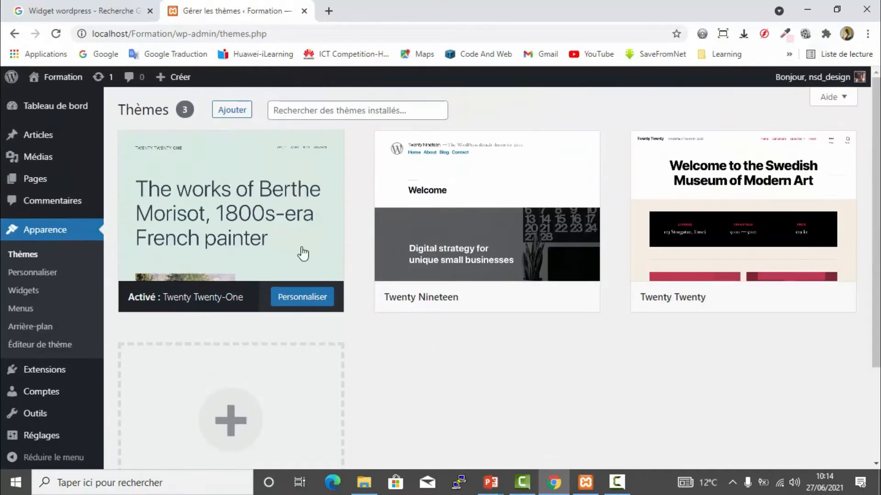
pyautogui.click(233, 113)
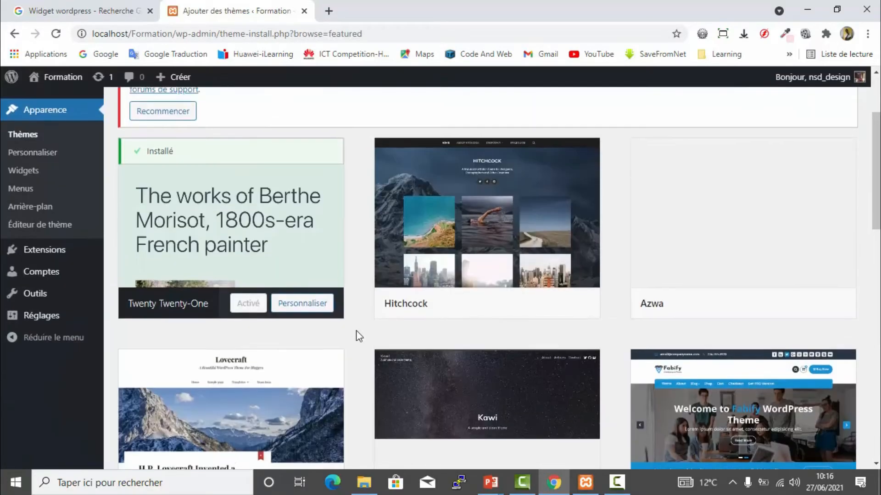
# Look through the featured themes offered for installation.
pyautogui.scroll(3, 356, 330)
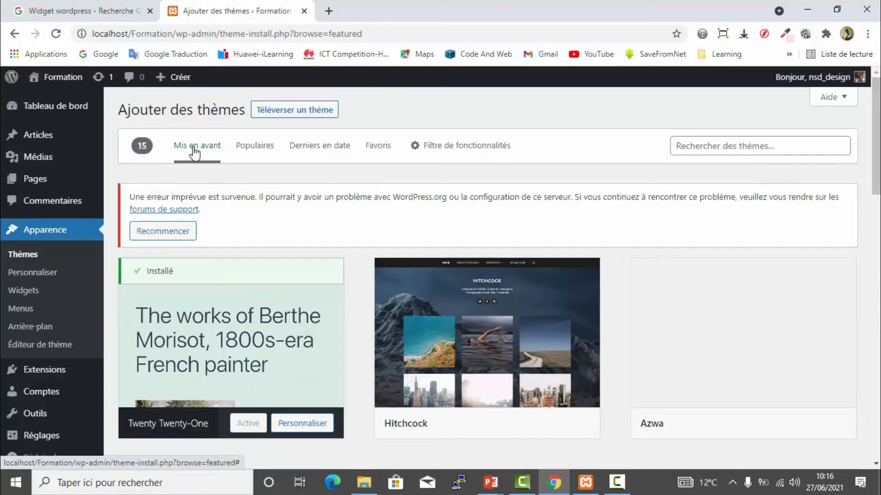
pyautogui.scroll(-5, 365, 287)
pyautogui.scroll(-6, 366, 289)
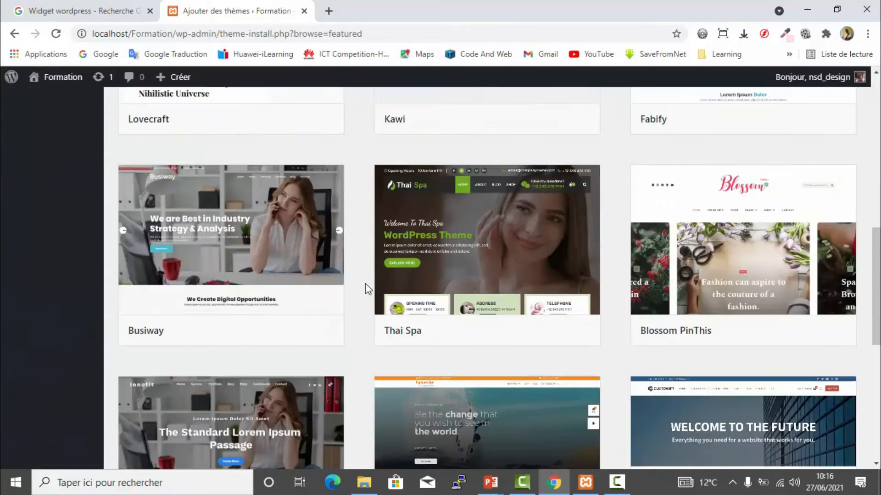
pyautogui.scroll(10, 291, 246)
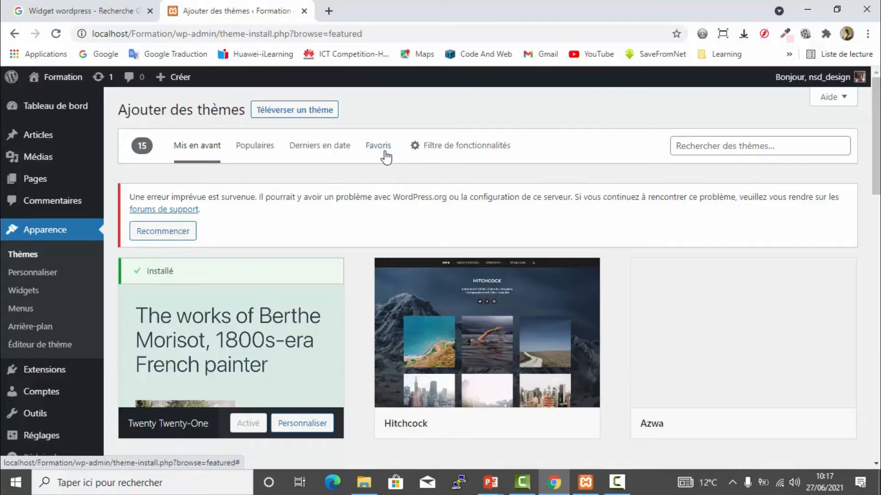
# Filter the themes available for installation by the Blog theme subject.
pyautogui.click(478, 147)
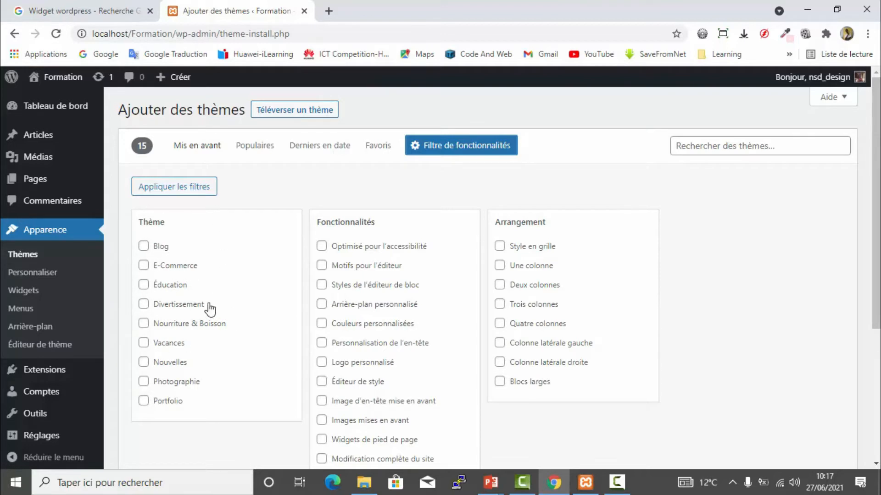
pyautogui.click(144, 248)
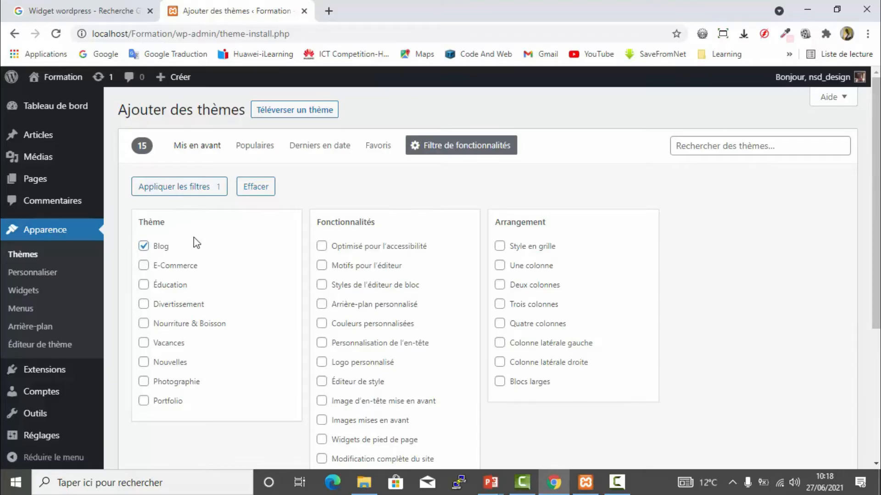
pyautogui.click(177, 187)
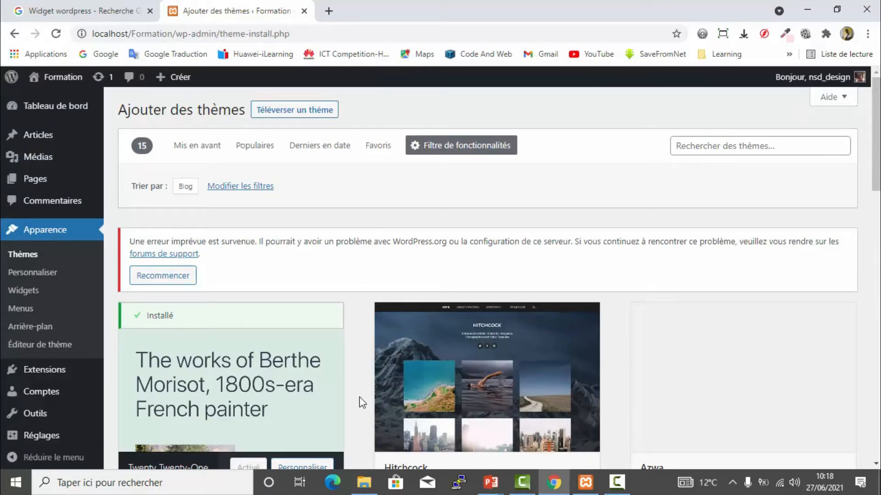
# Open wordpress.org in a new browser tab and go to the theme directory of its French version.
pyautogui.click(328, 12)
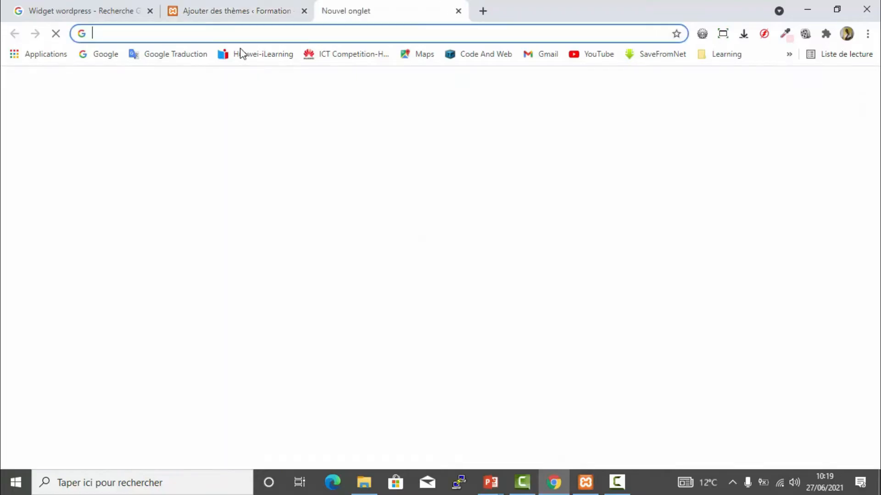
pyautogui.write('wordpress.org')
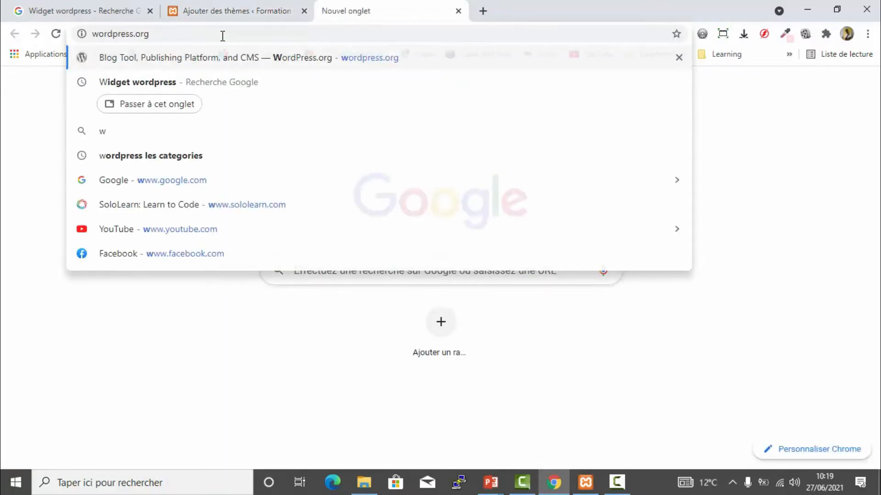
pyautogui.press('Return')
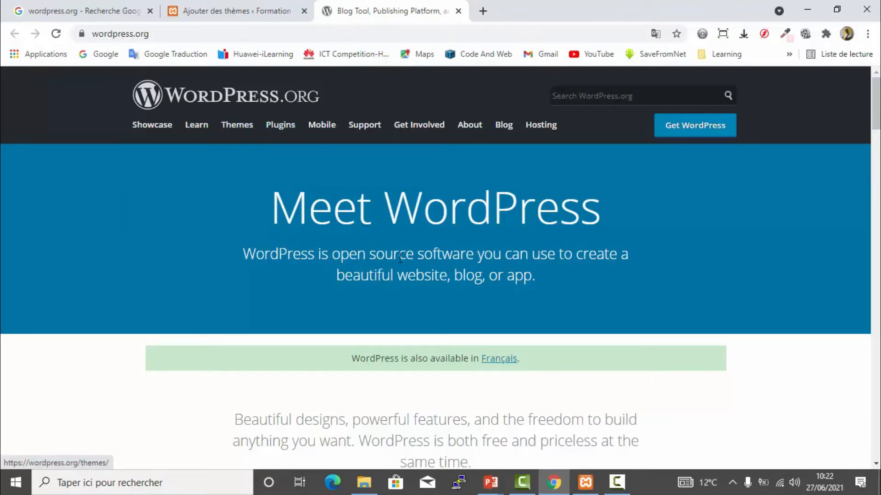
pyautogui.click(507, 364)
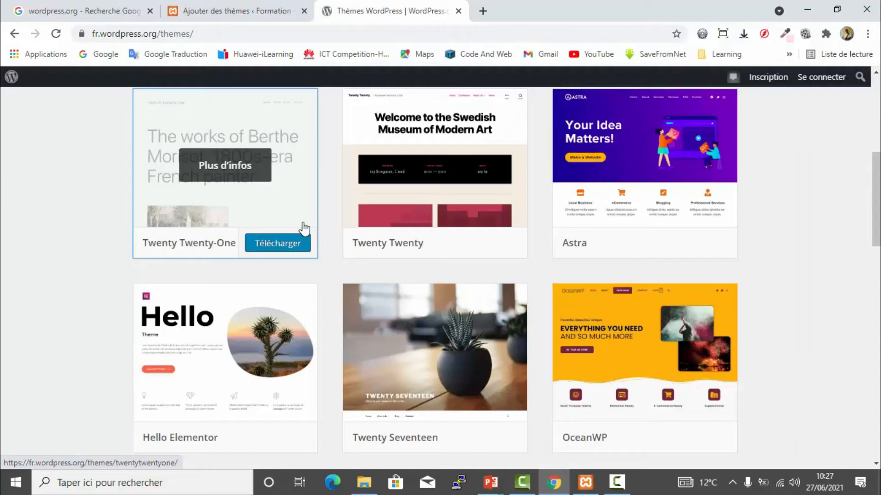
# Compare the theme list in the site's administration with the popular themes in the WordPress.org directory.
pyautogui.scroll(5, 301, 232)
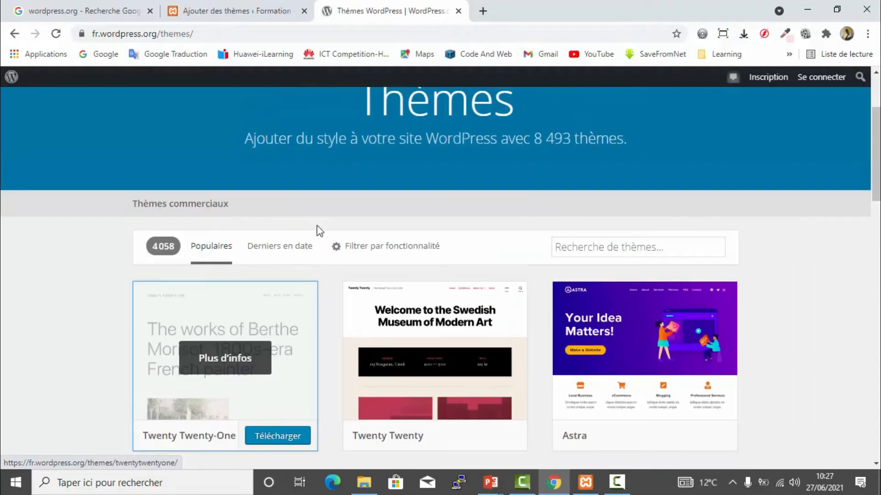
pyautogui.click(202, 14)
pyautogui.scroll(-7, 385, 348)
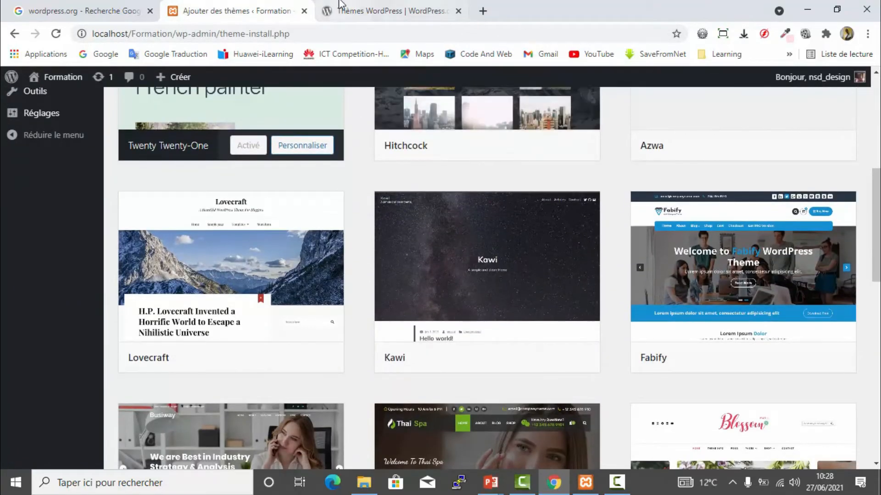
pyautogui.click(344, 21)
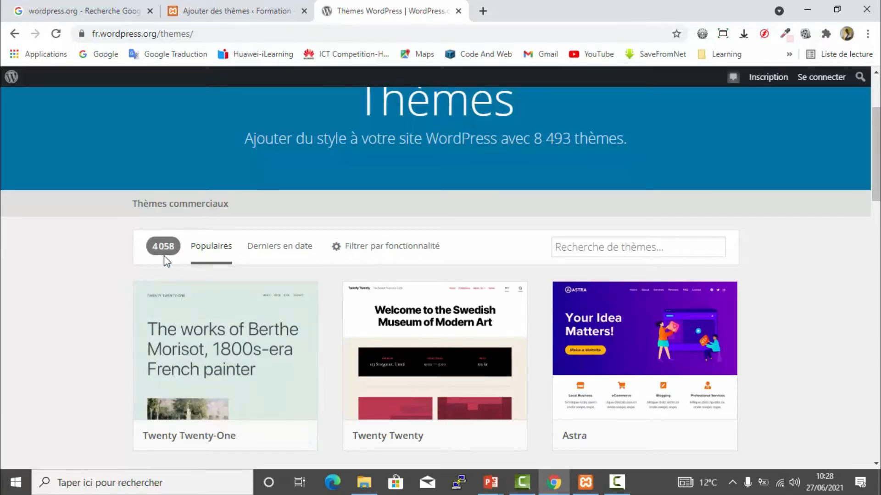
pyautogui.scroll(3, 263, 327)
pyautogui.scroll(-3, 262, 327)
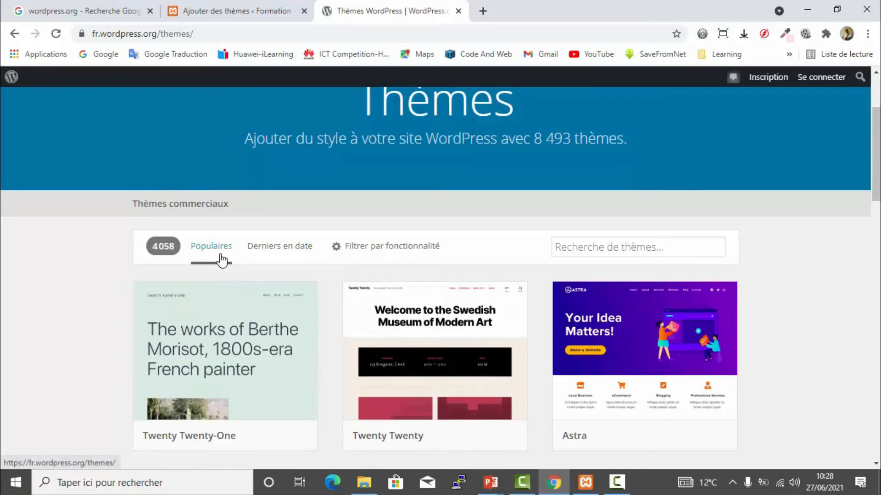
pyautogui.scroll(-10, 395, 296)
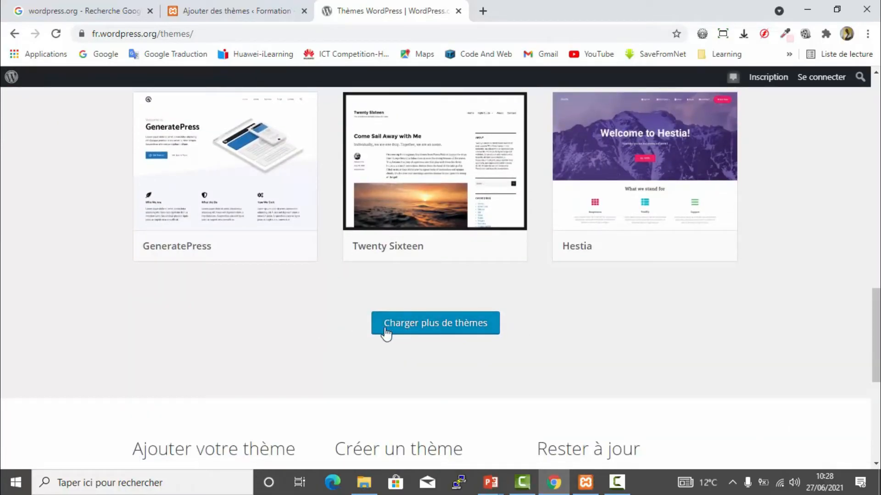
pyautogui.scroll(10, 451, 331)
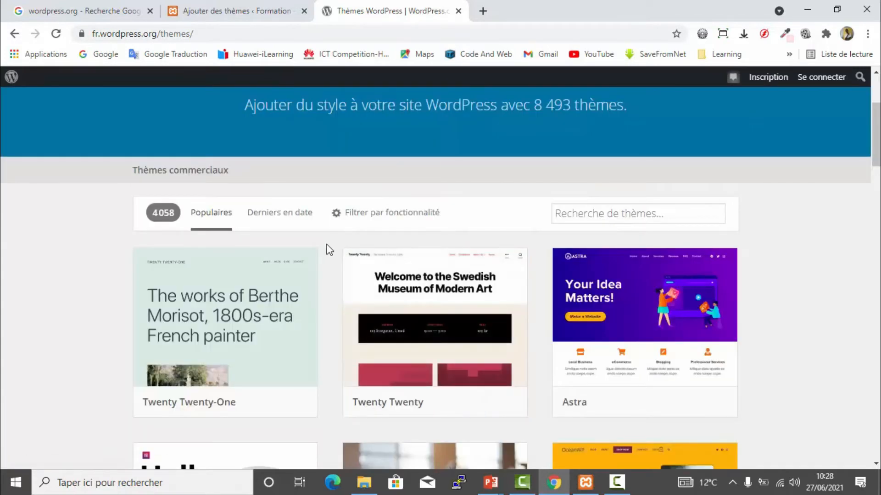
# Filter the WordPress.org theme directory by the Blog theme subject.
pyautogui.click(375, 216)
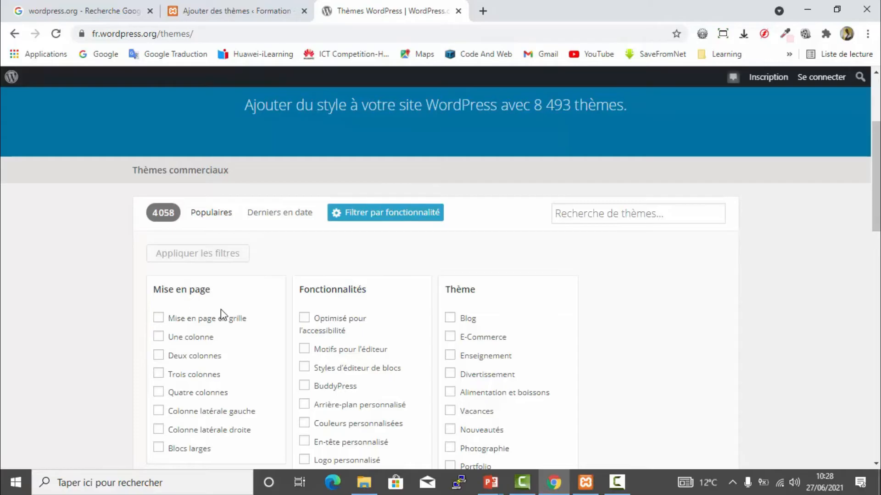
pyautogui.click(454, 321)
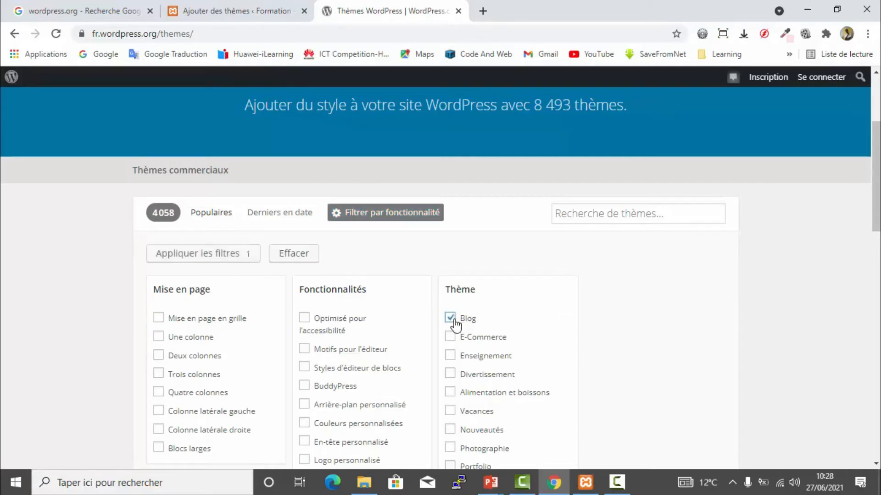
pyautogui.click(180, 256)
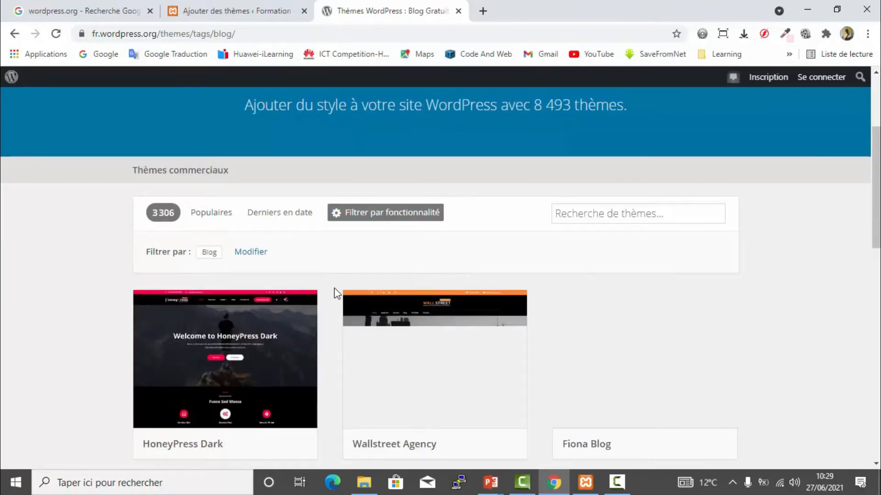
# Compare the site's installable themes with the Blog themes in the WordPress.org directory and look through the latter.
pyautogui.click(231, 11)
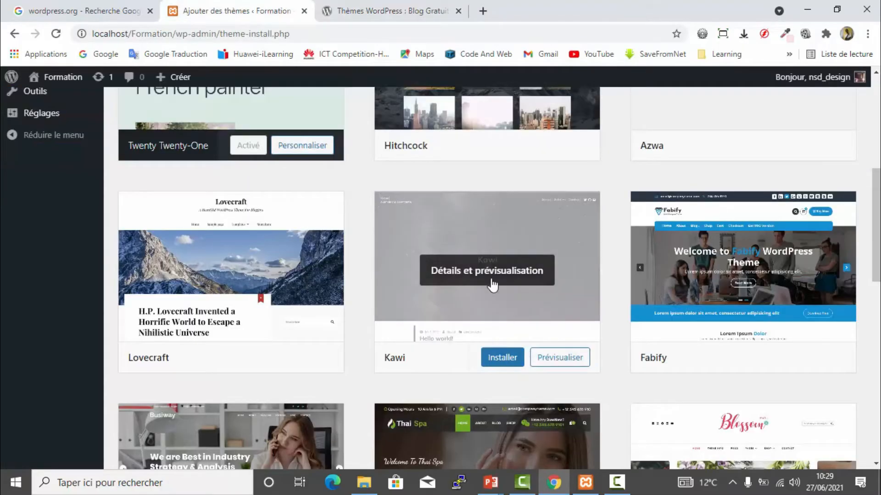
pyautogui.click(365, 12)
pyautogui.scroll(-1, 415, 236)
pyautogui.scroll(-3, 422, 284)
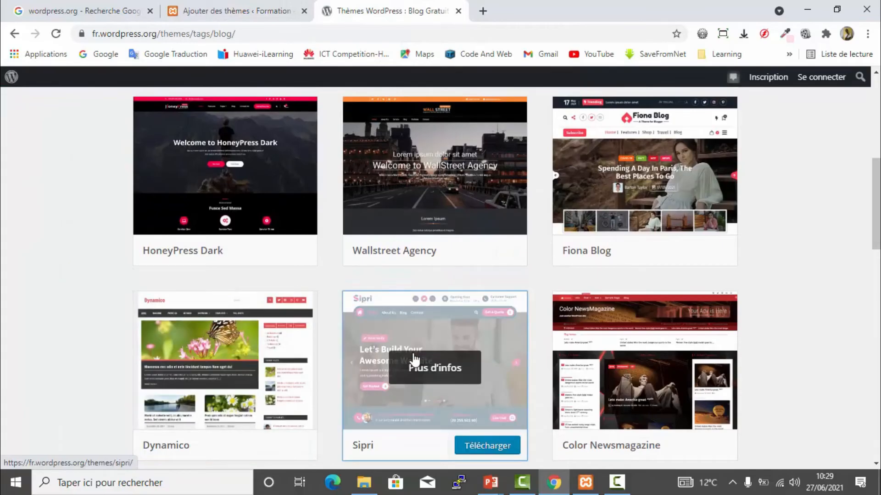
pyautogui.scroll(-3, 414, 359)
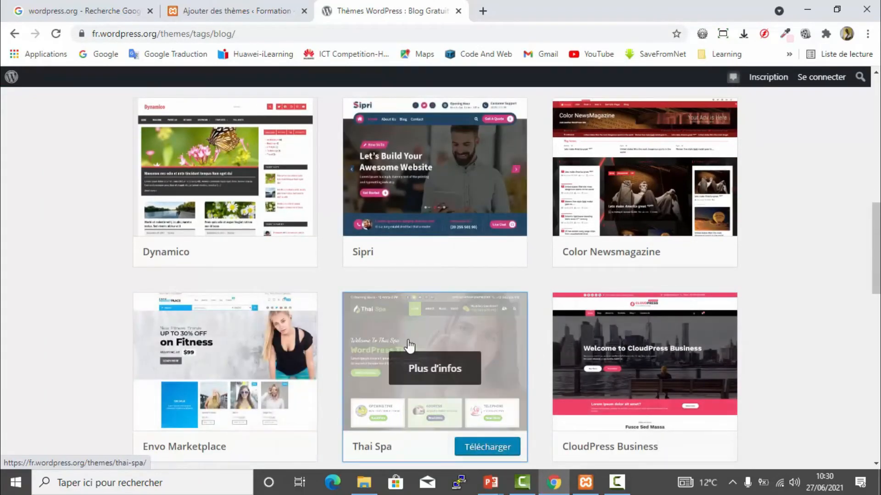
pyautogui.scroll(-5, 414, 347)
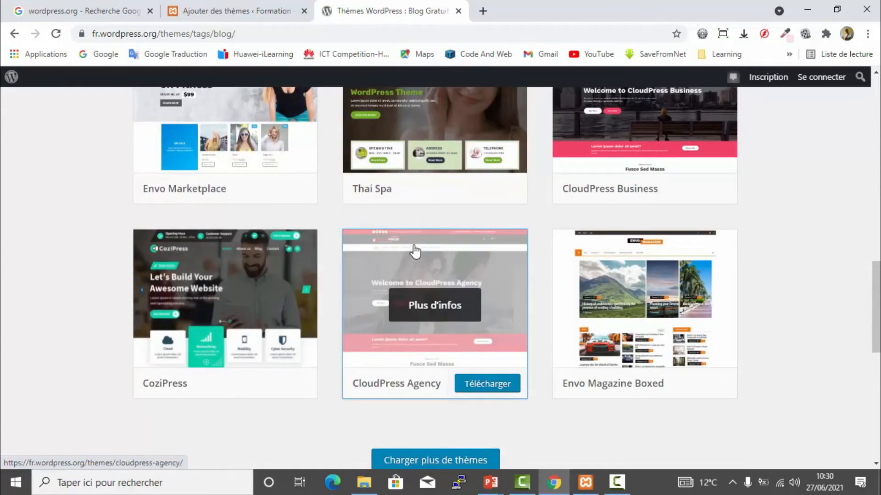
# Download the Fiona Blog theme from the Blog themes in the WordPress.org directory.
pyautogui.scroll(11, 415, 251)
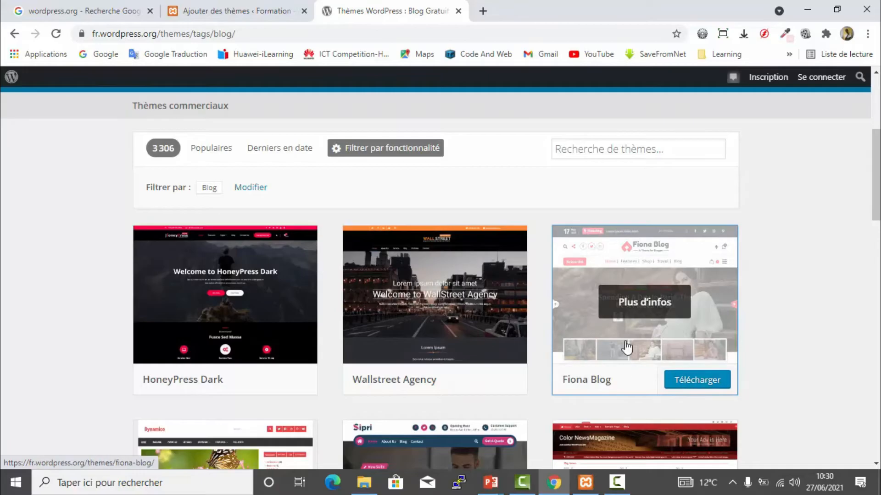
pyautogui.click(684, 384)
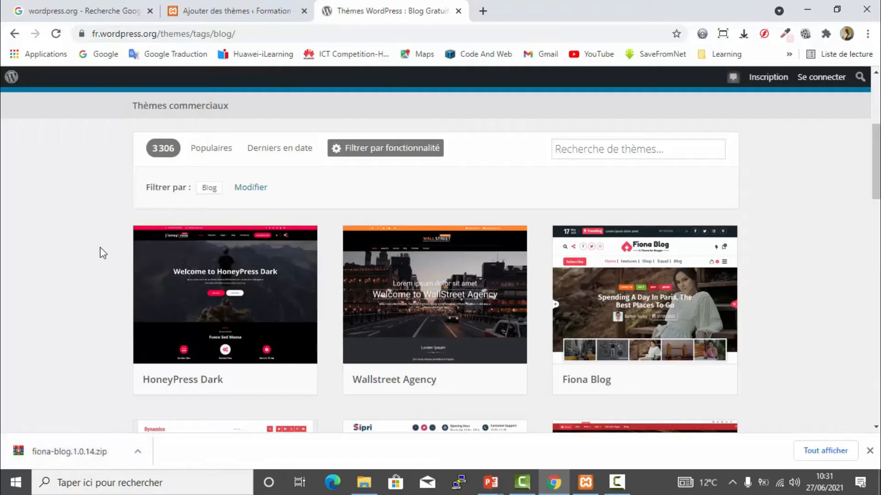
# Return to the Formation site's page for adding themes and open the theme upload form.
pyautogui.click(207, 13)
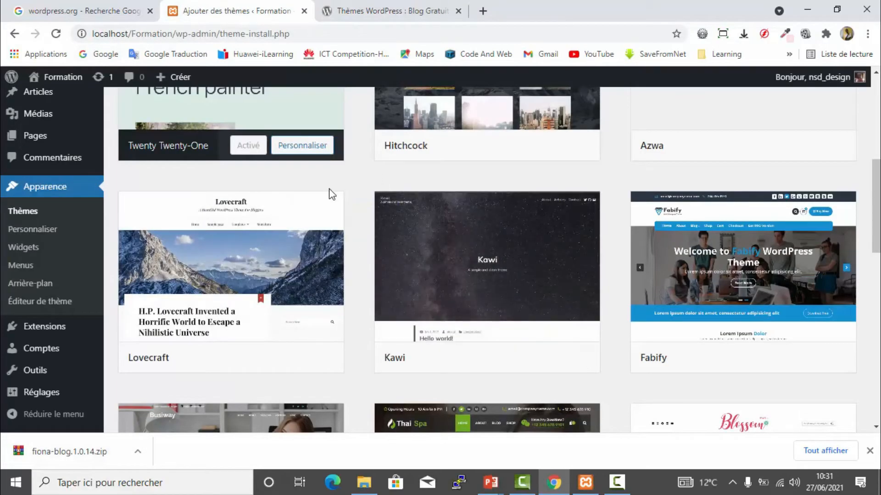
pyautogui.scroll(5, 330, 194)
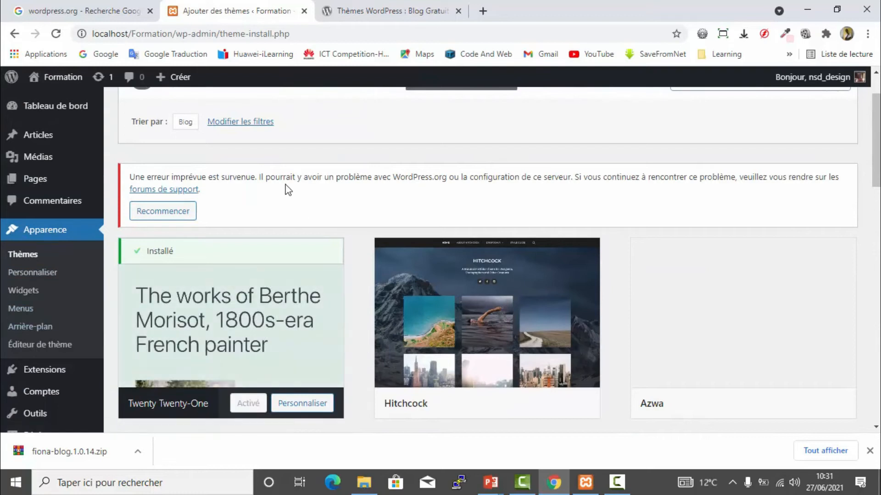
pyautogui.scroll(1, 288, 190)
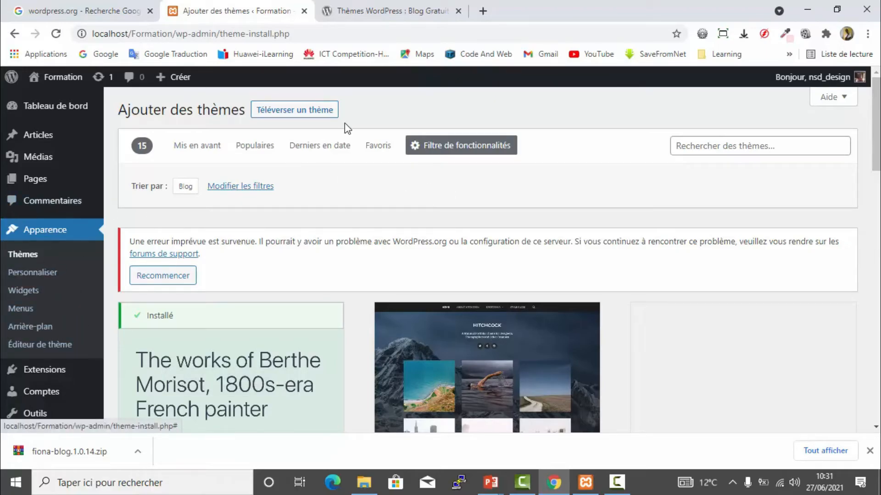
pyautogui.click(283, 116)
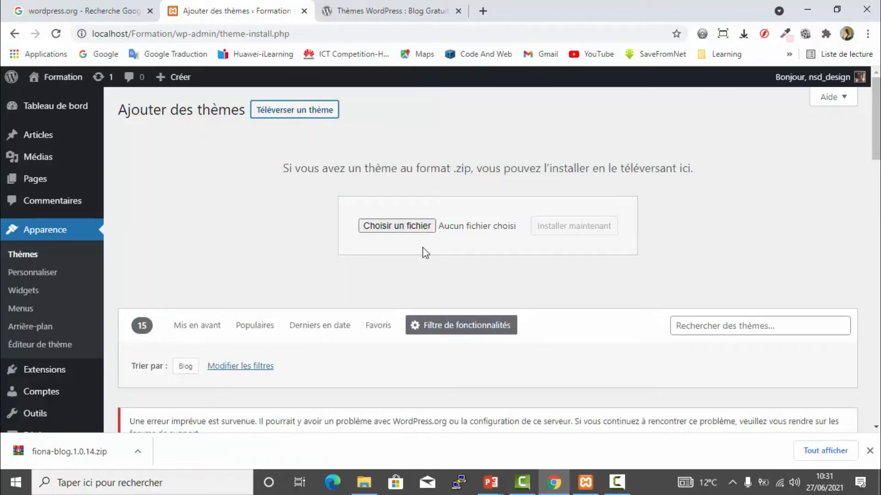
# Choose fiona-blog.1.0.14.zip from the Téléchargements folder and install it as a theme.
pyautogui.click(397, 226)
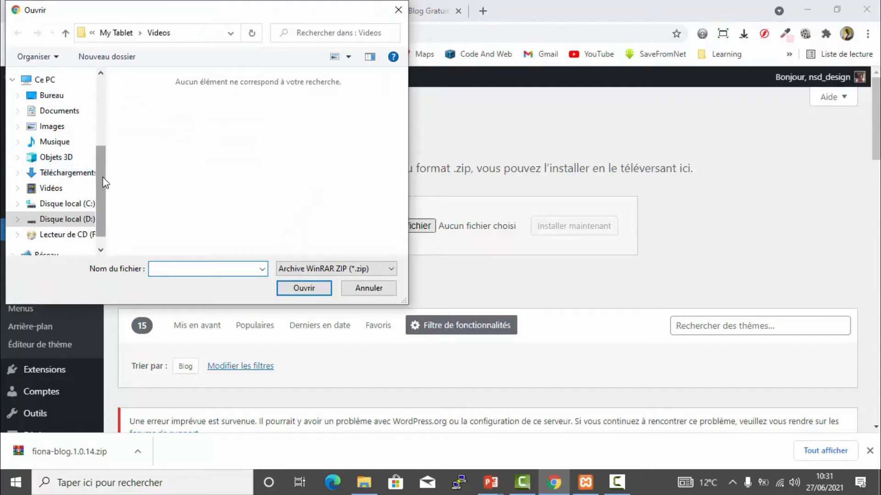
pyautogui.moveTo(105, 174); pyautogui.dragTo(110, 109)
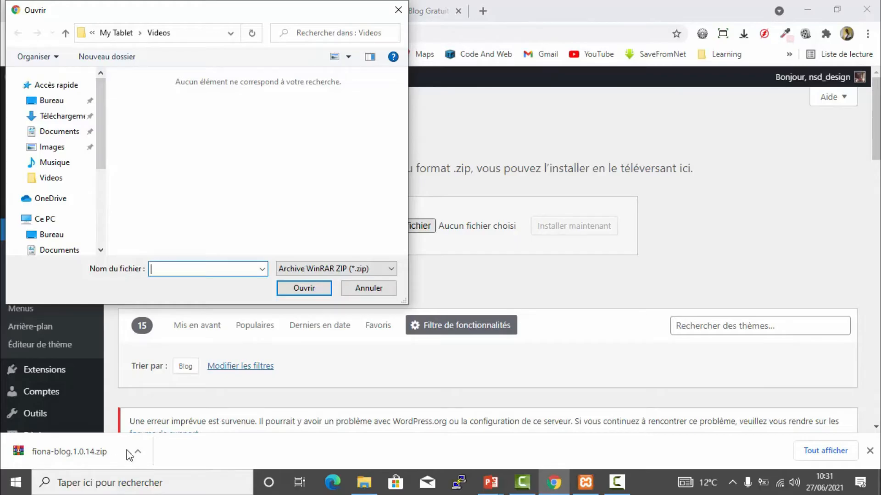
pyautogui.click(52, 120)
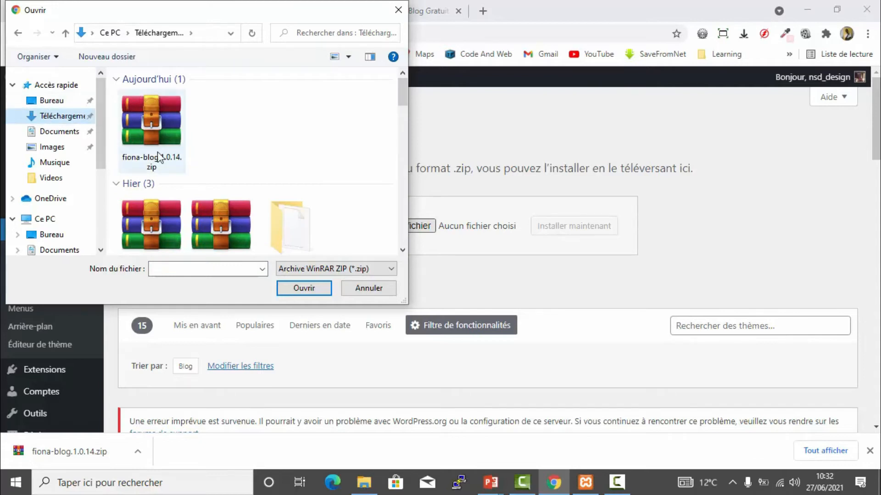
pyautogui.click(153, 125)
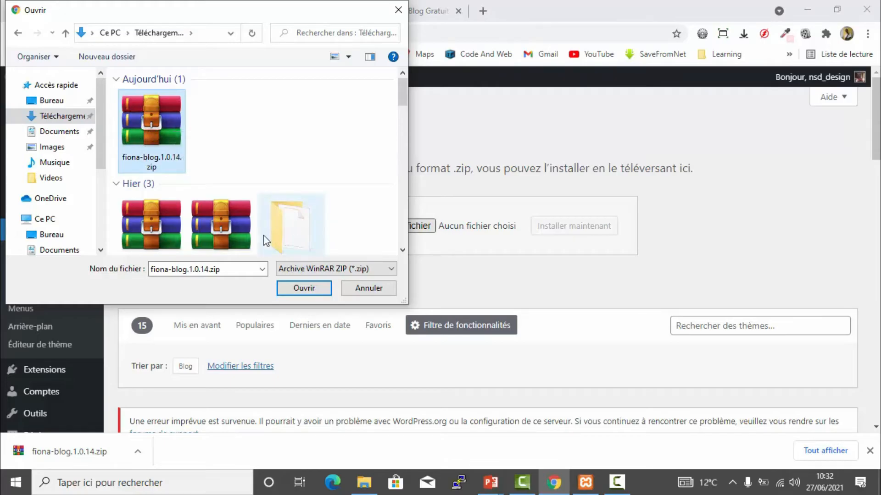
pyautogui.click(311, 290)
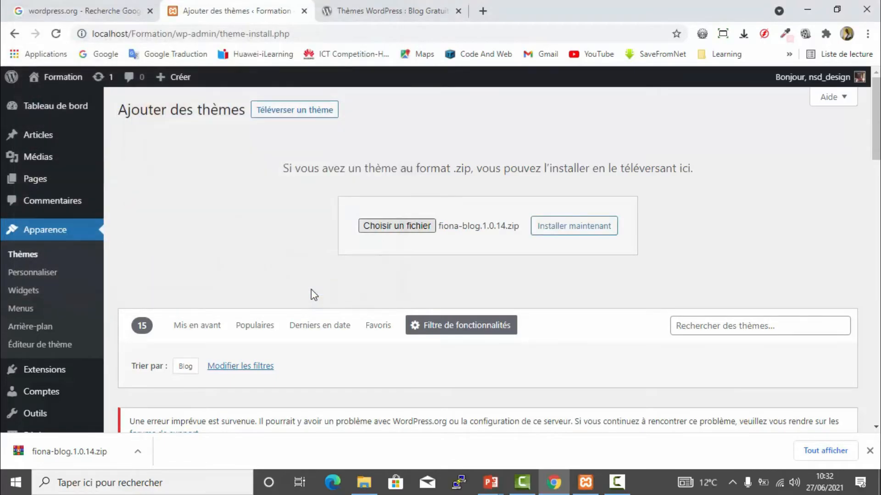
pyautogui.click(561, 232)
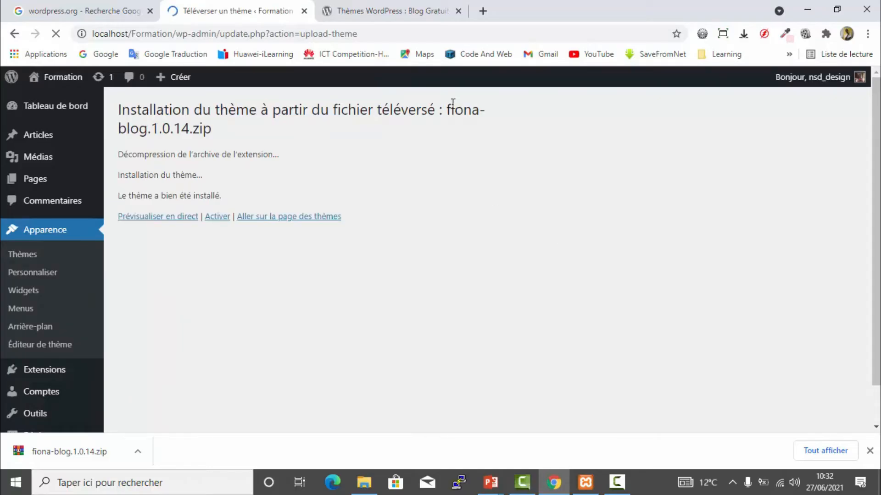
# Go back to the Blog themes in the WordPress.org directory and download the Thai Spa theme.
pyautogui.click(362, 18)
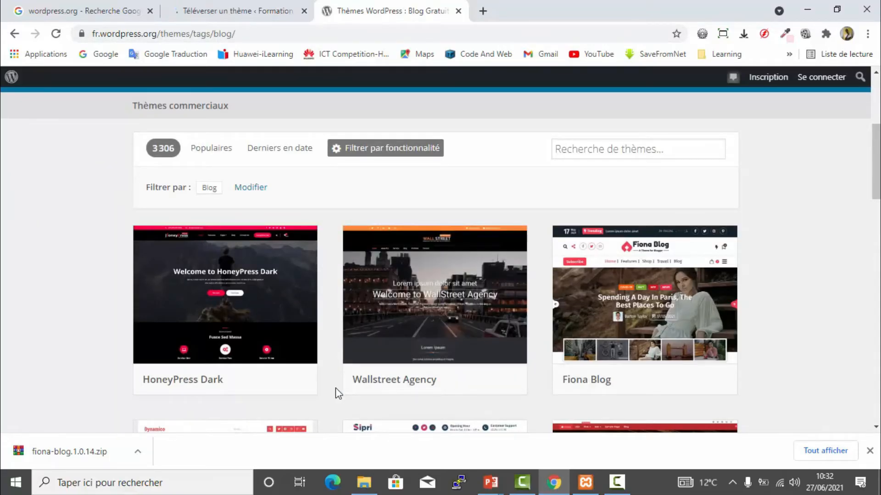
pyautogui.scroll(-3, 335, 389)
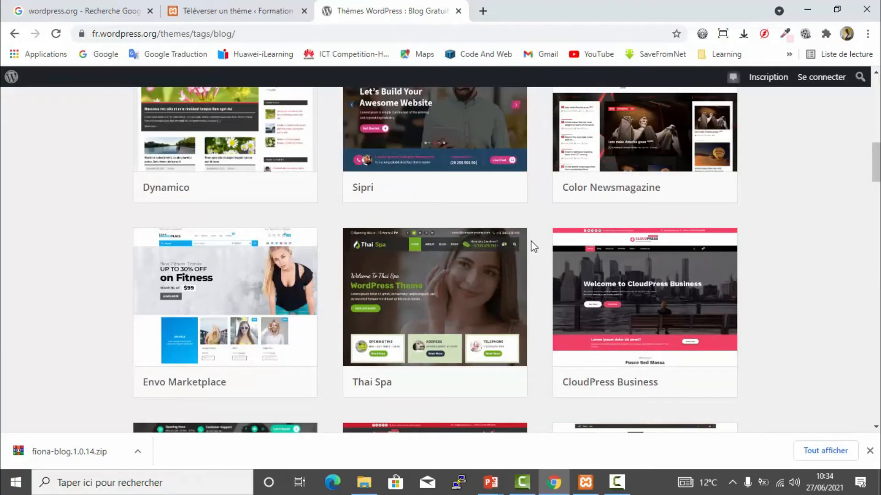
pyautogui.moveTo(523, 321)
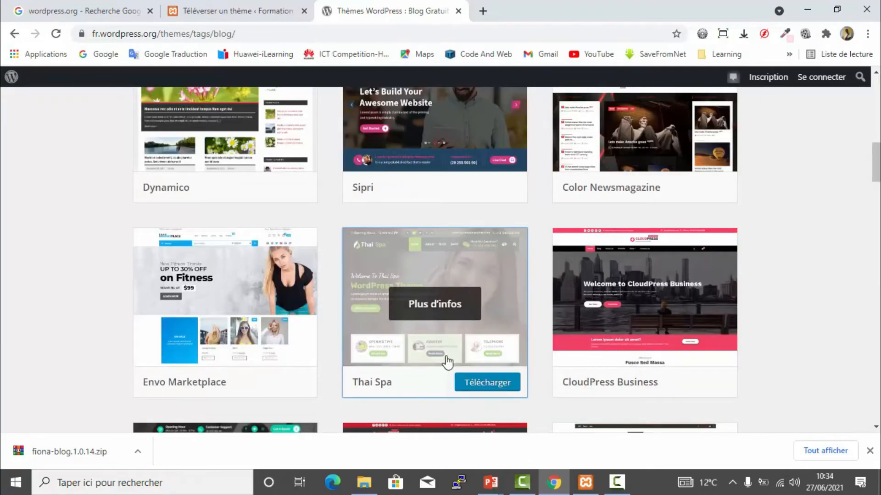
pyautogui.click(496, 385)
# Review the installation report of the Fiona Blog theme in the Formation site's administration.
pyautogui.click(219, 14)
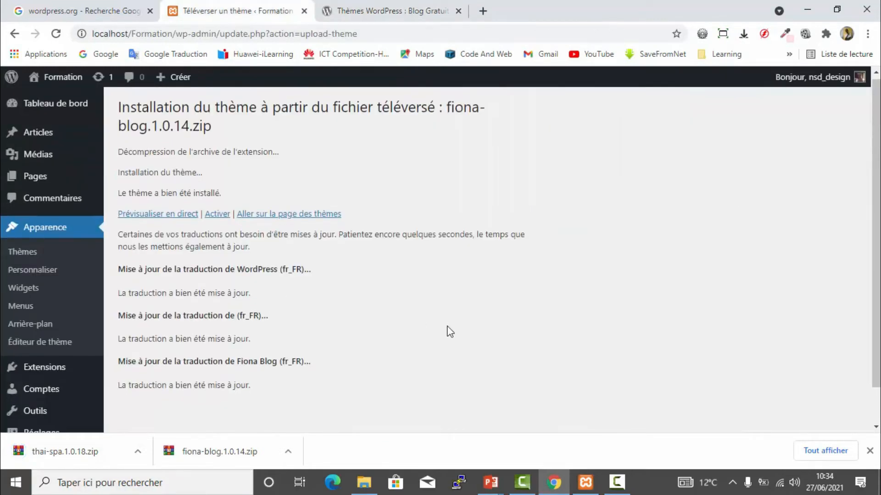
pyautogui.scroll(-2, 450, 331)
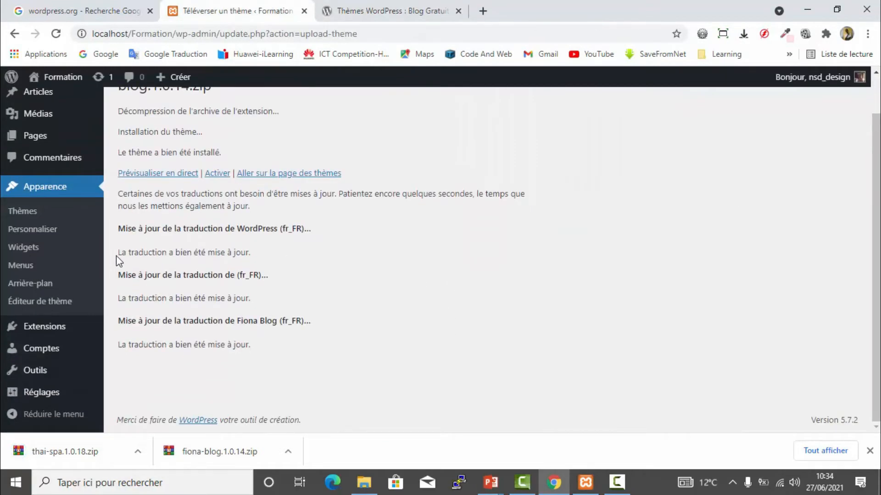
pyautogui.scroll(2, 116, 255)
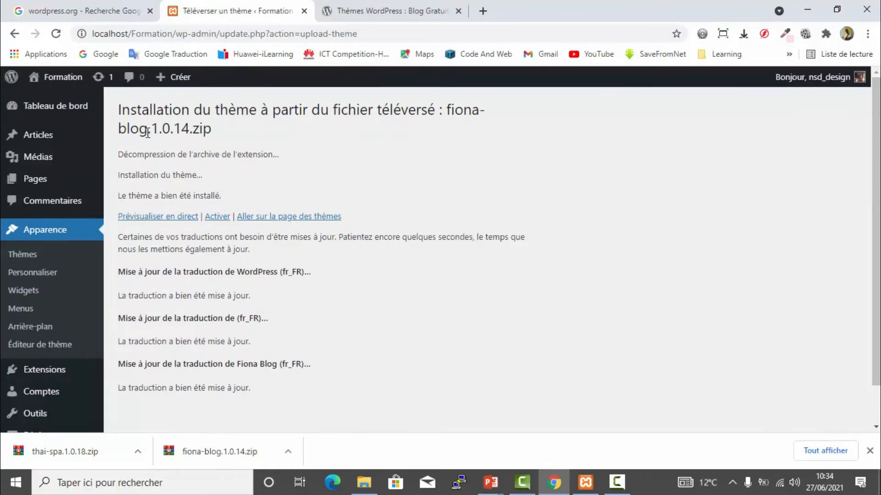
pyautogui.moveTo(124, 156); pyautogui.dragTo(315, 389)
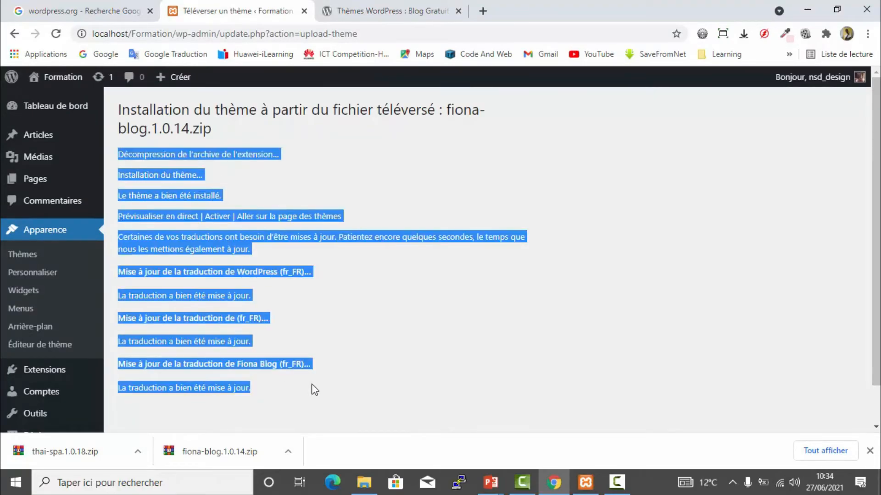
pyautogui.click(368, 349)
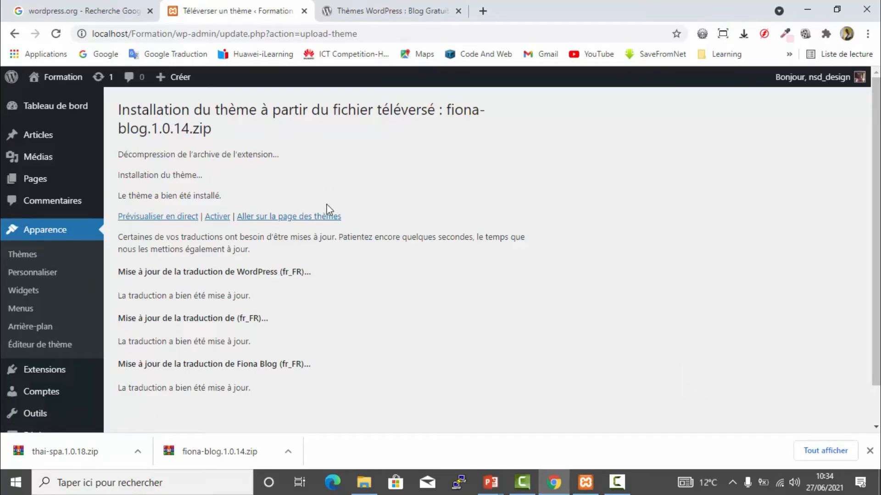
# Open the live preview of Fiona Blog from the installed themes and look through the home page.
pyautogui.click(259, 217)
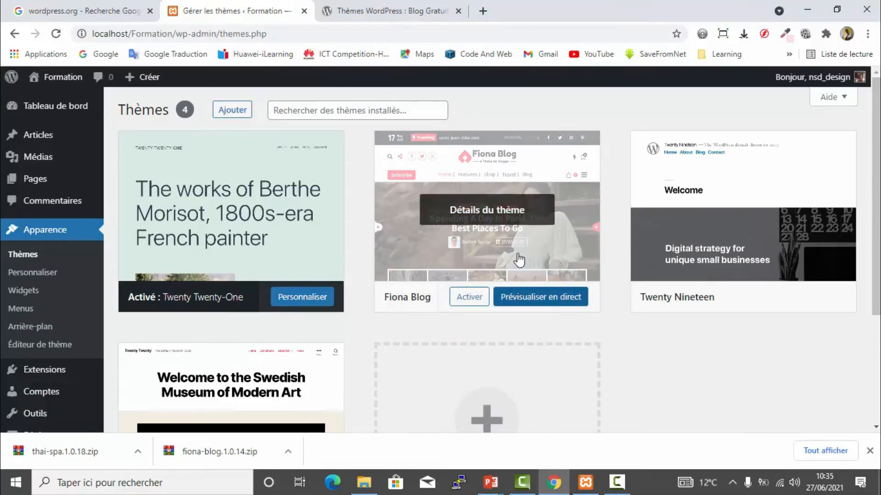
pyautogui.click(531, 303)
pyautogui.scroll(-10, 412, 253)
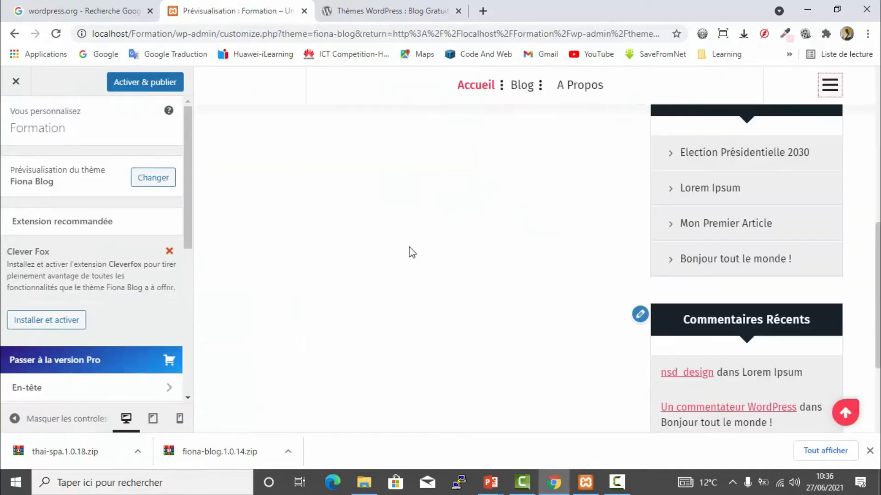
pyautogui.scroll(10, 412, 253)
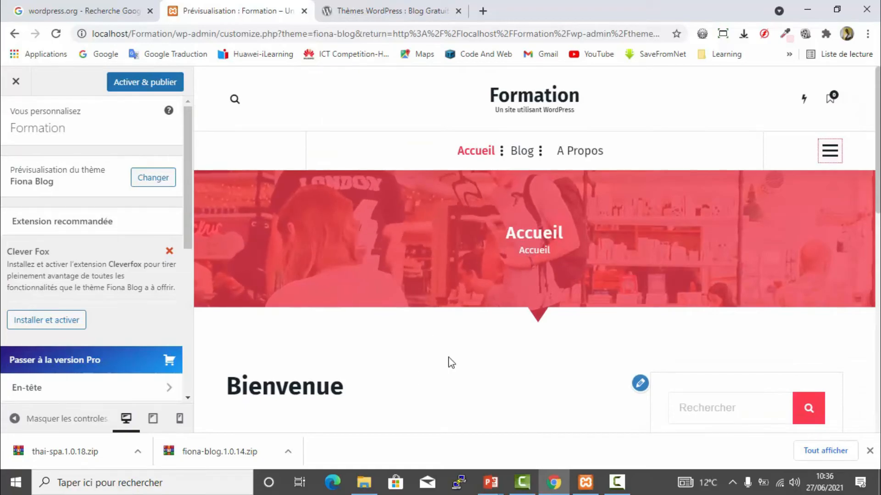
pyautogui.scroll(-15, 449, 358)
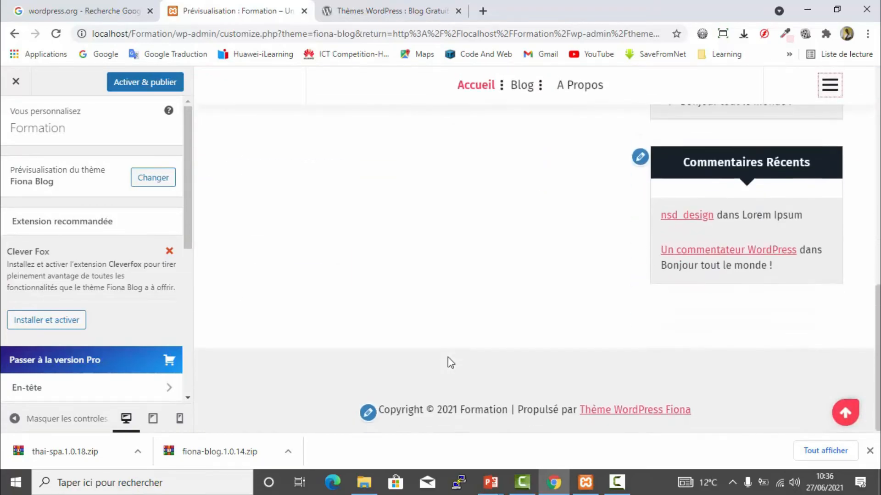
pyautogui.scroll(15, 448, 358)
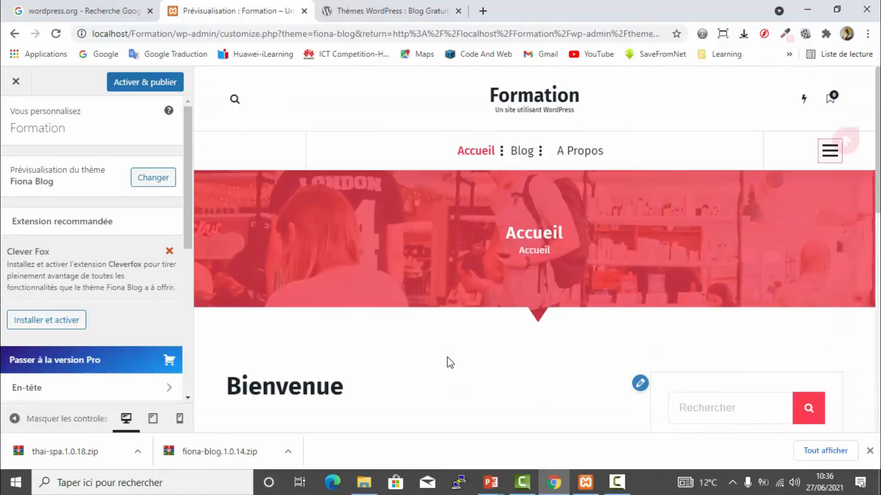
# Preview the site's Blog page with the Fiona Blog theme, look through its articles and close the preview.
pyautogui.moveTo(565, 150)
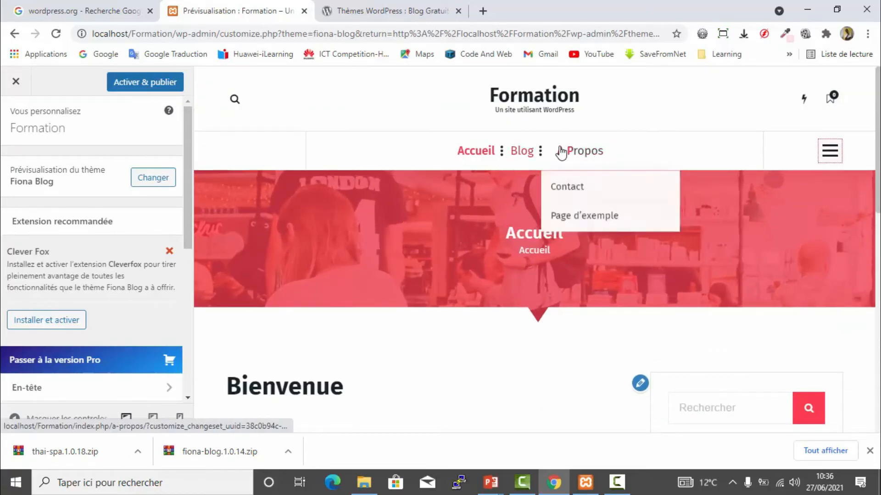
pyautogui.click(521, 151)
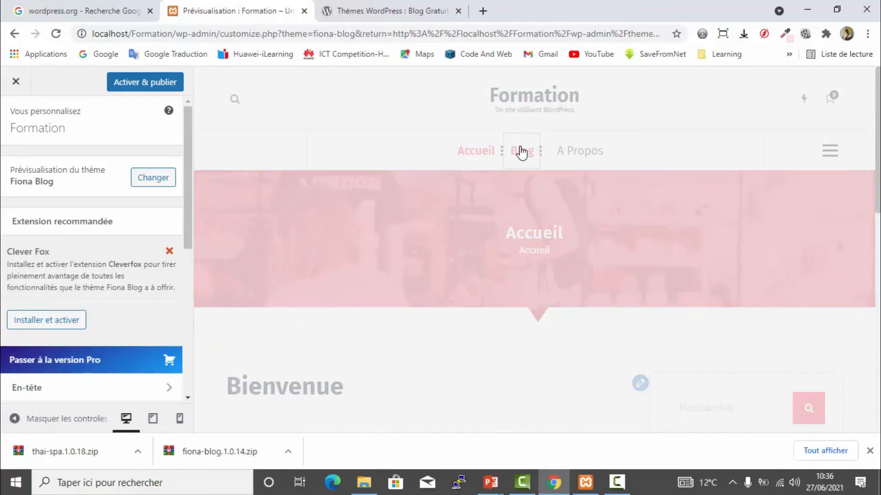
pyautogui.scroll(-3, 454, 350)
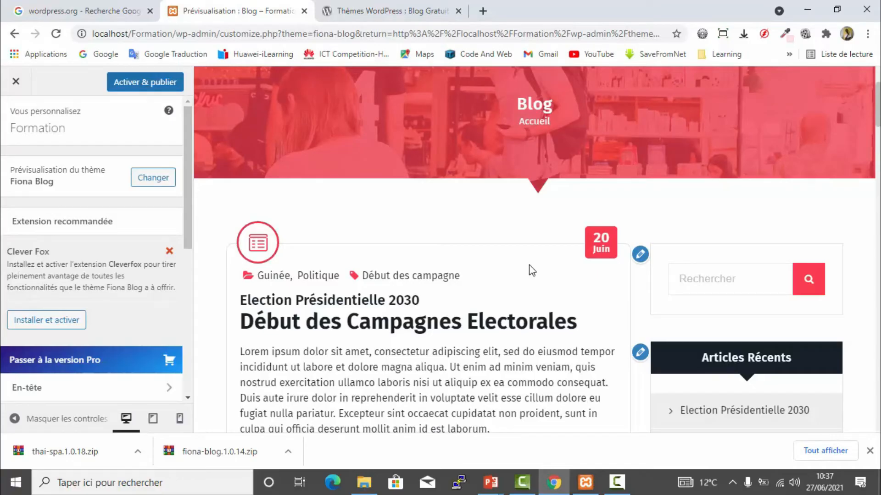
pyautogui.scroll(-10, 529, 265)
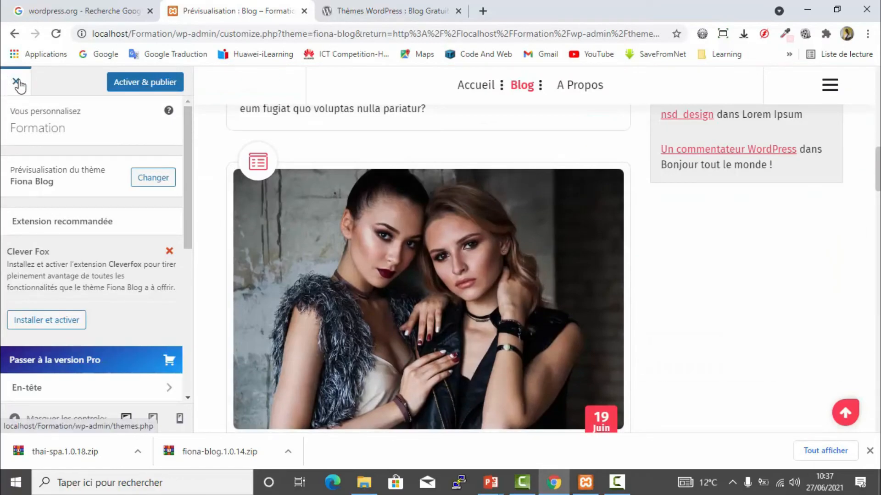
pyautogui.click(18, 83)
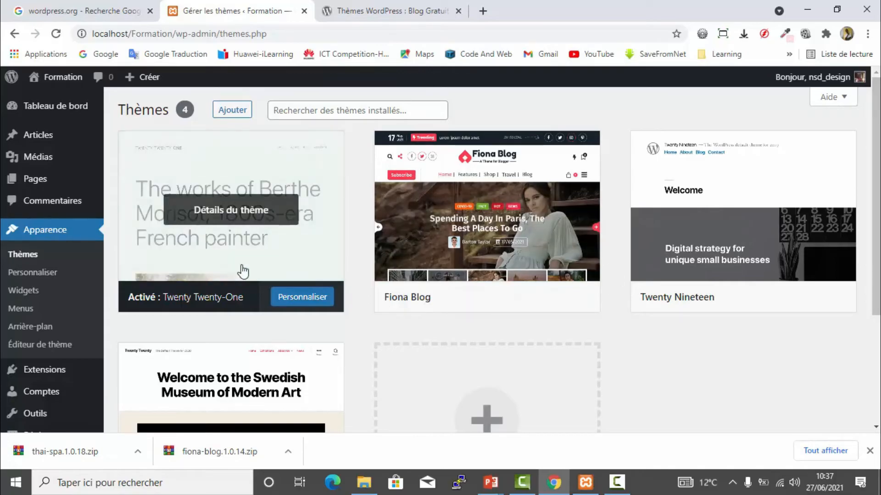
# Start adding another theme from the installed themes page and open its upload form.
pyautogui.moveTo(410, 271)
pyautogui.click(233, 112)
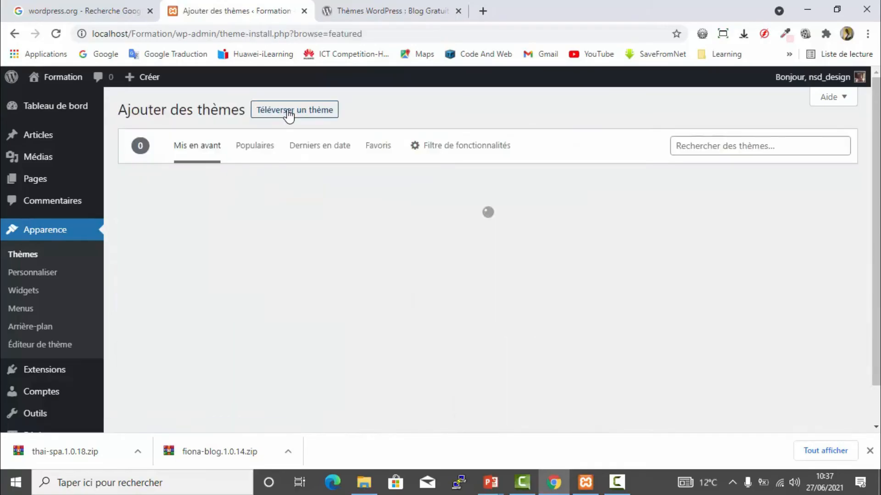
pyautogui.click(289, 112)
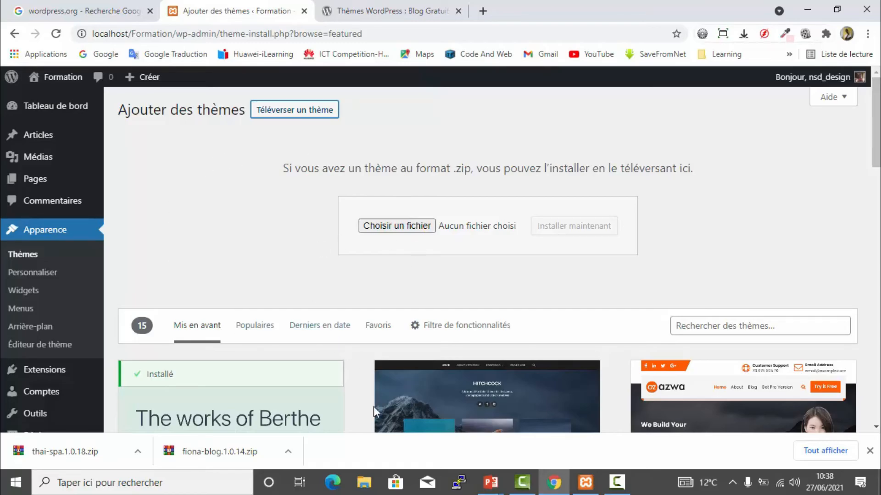
# Switch to File Explorer and extract the thai-spa.1.0.18.zip archive directly in the Téléchargements folder.
pyautogui.click(364, 482)
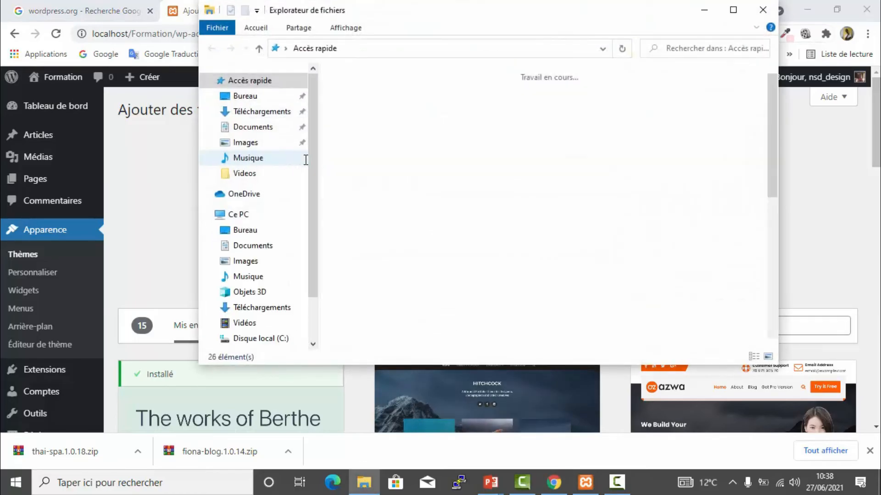
pyautogui.click(247, 115)
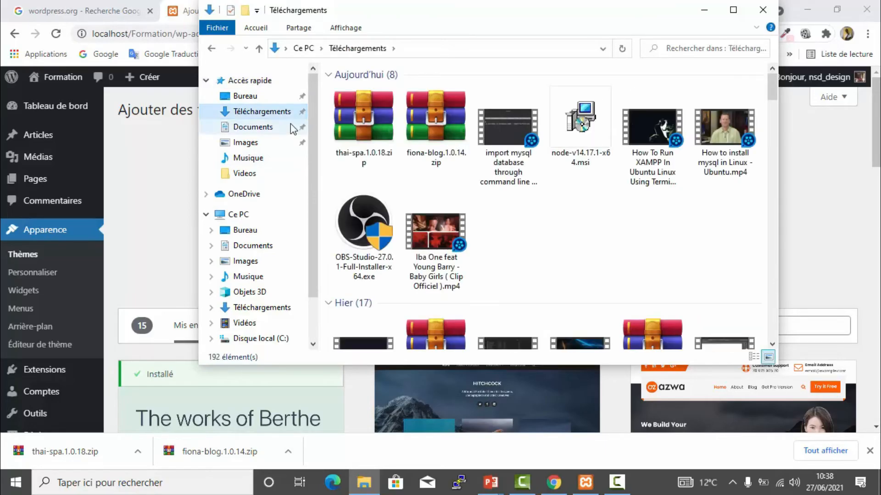
pyautogui.rightClick(367, 108)
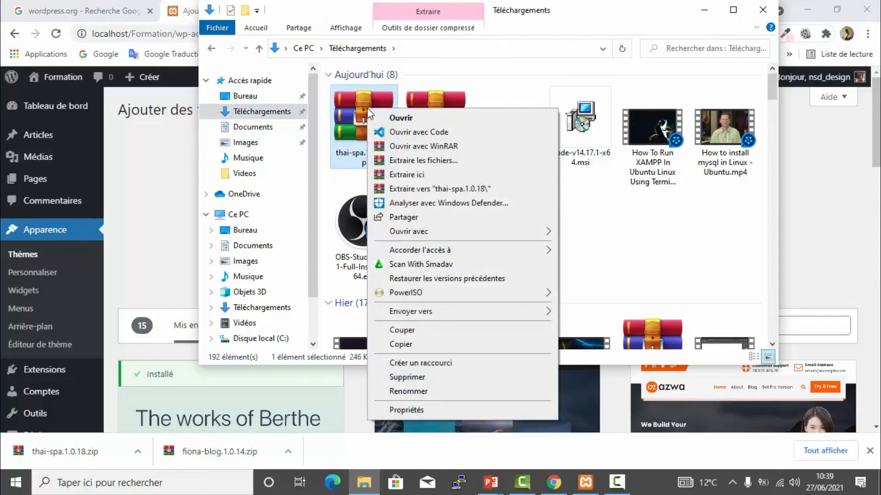
pyautogui.click(418, 174)
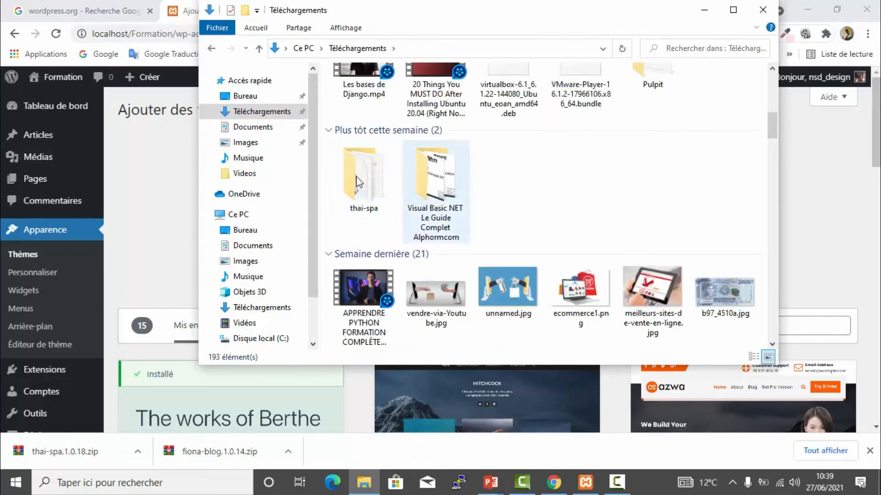
# Copy the extracted thai-spa folder from Téléchargements.
pyautogui.click(373, 180)
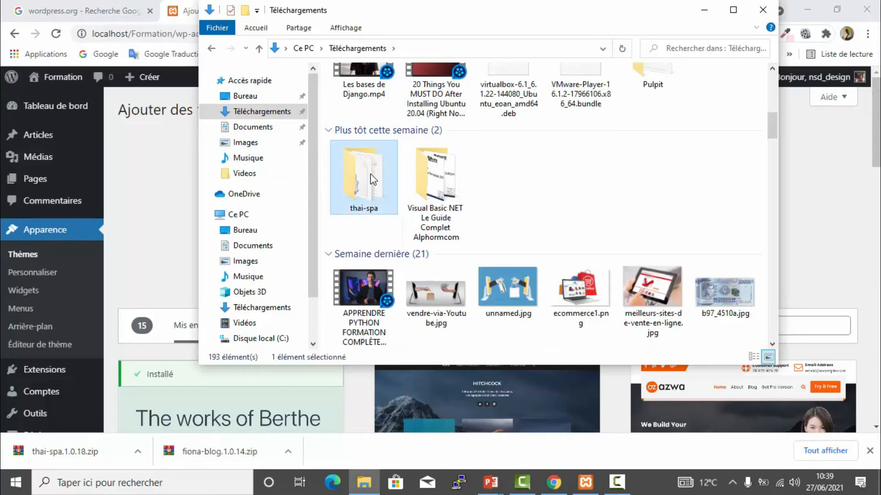
pyautogui.rightClick(371, 174)
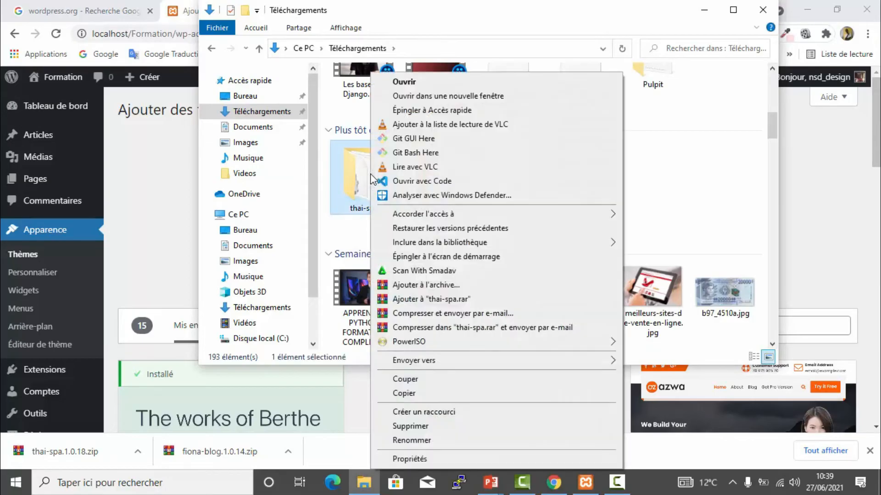
pyautogui.click(403, 393)
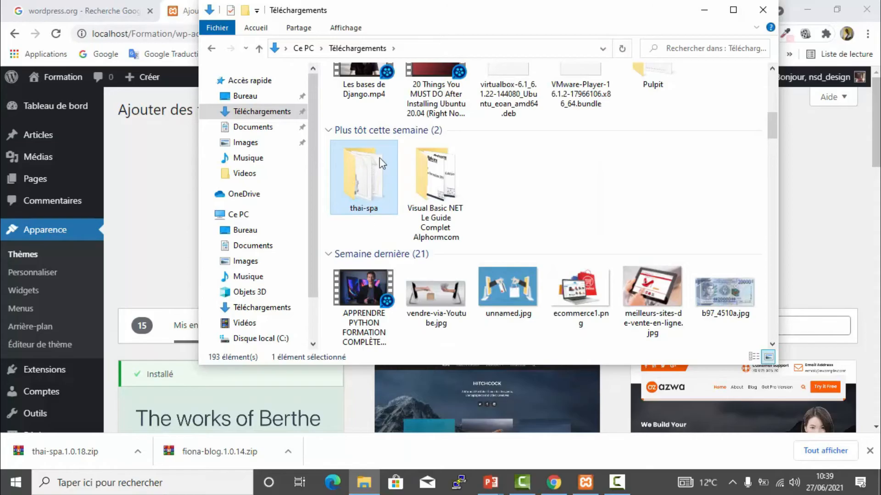
# Go to the Formation site's folder under C:\xampp\htdocs and look over its WordPress files.
pyautogui.click(243, 220)
pyautogui.doubleClick(417, 261)
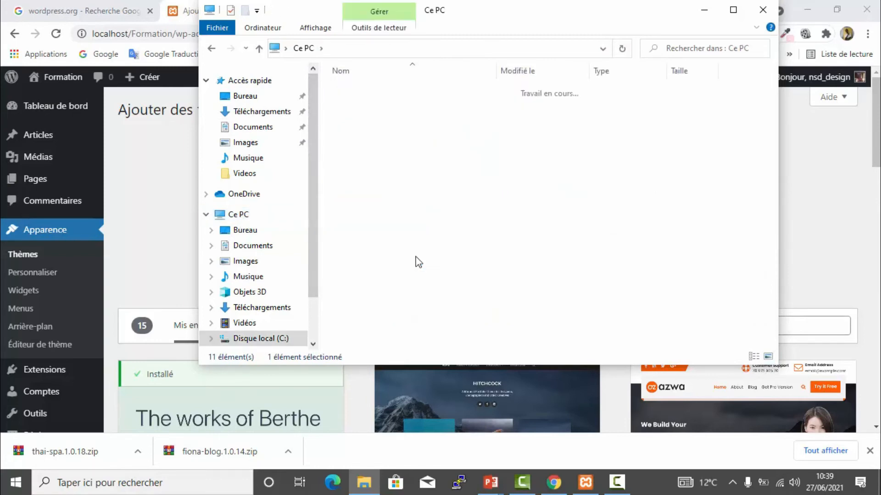
pyautogui.doubleClick(355, 252)
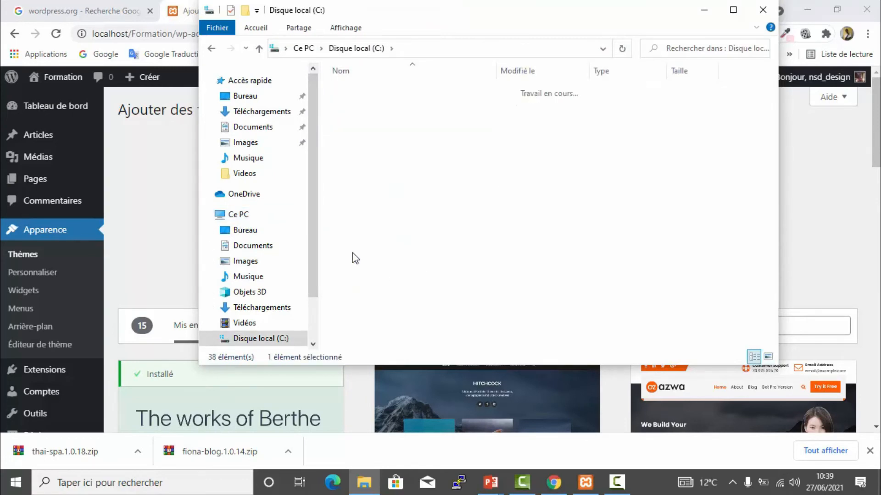
pyautogui.doubleClick(360, 161)
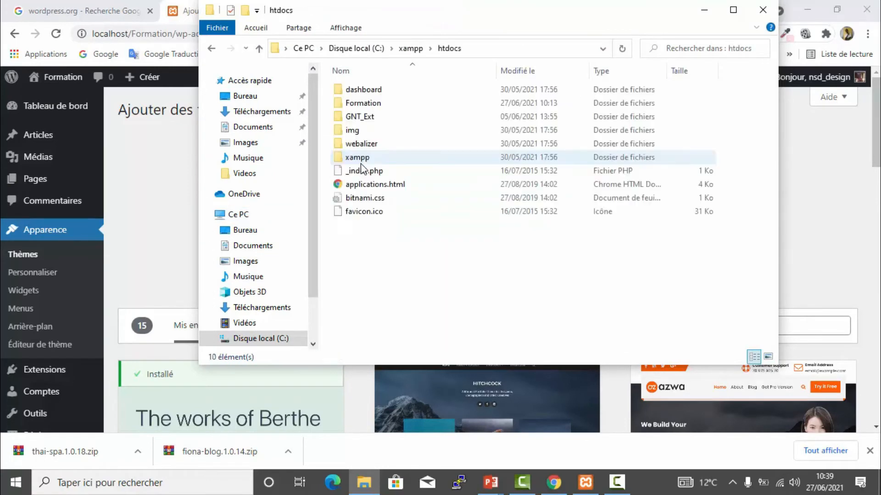
pyautogui.click(341, 111)
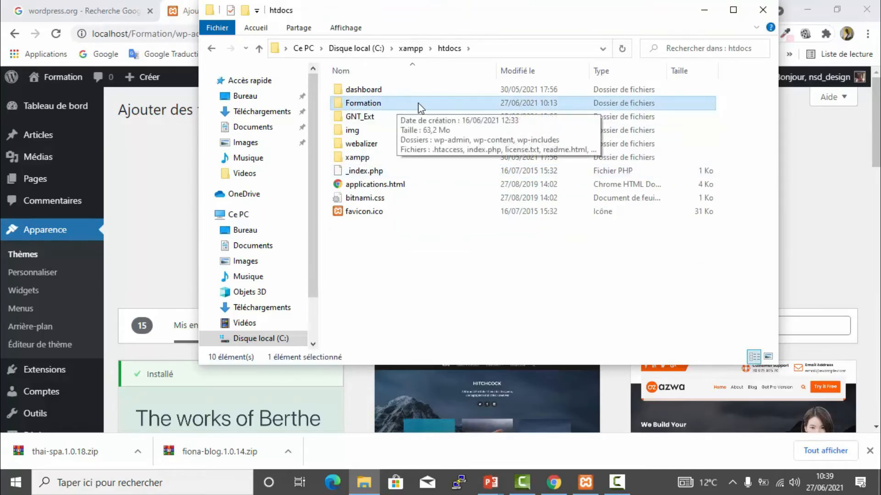
pyautogui.doubleClick(357, 106)
pyautogui.moveTo(341, 87); pyautogui.dragTo(346, 339)
pyautogui.scroll(1, 349, 198)
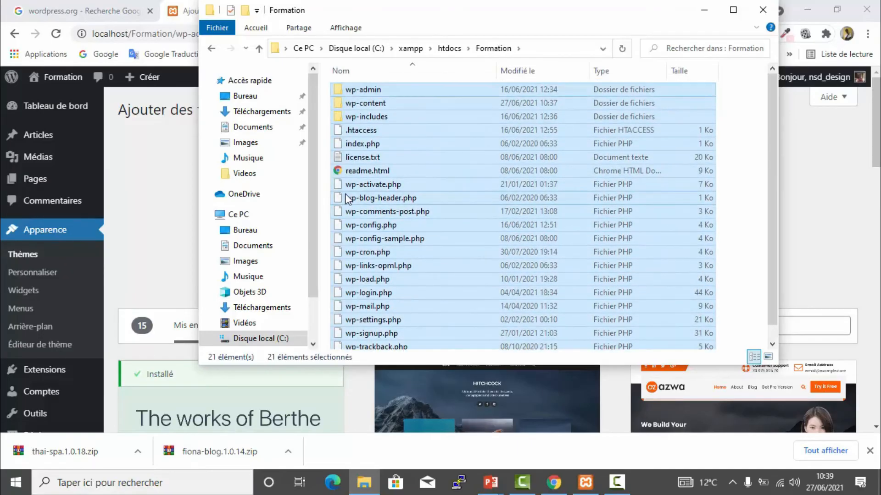
pyautogui.click(328, 174)
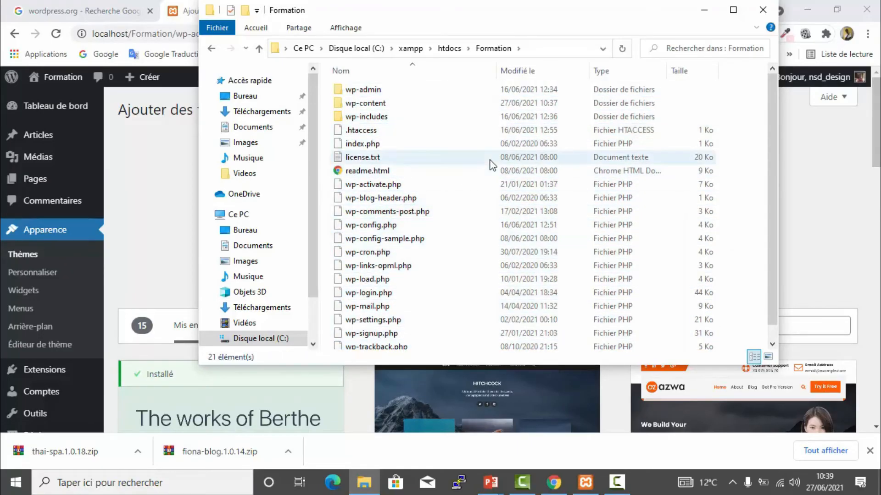
# Paste the copied thai-spa folder into the Formation site's wp-content\themes folder.
pyautogui.doubleClick(382, 105)
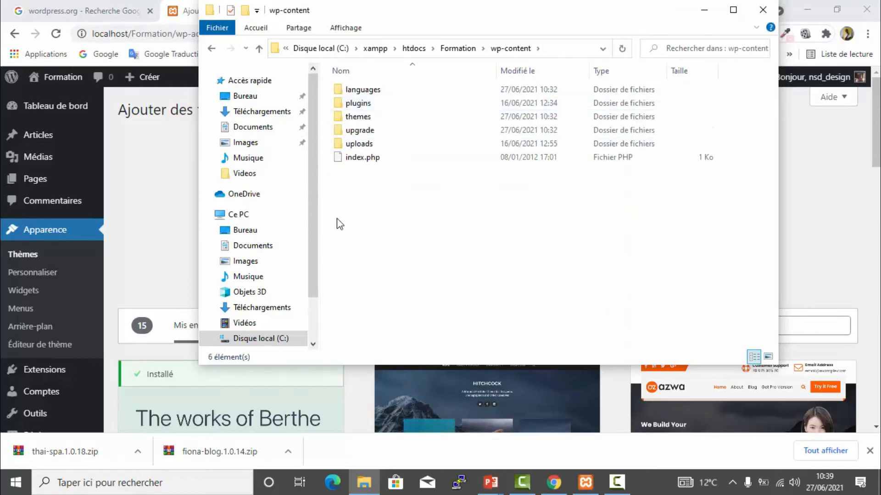
pyautogui.click(357, 103)
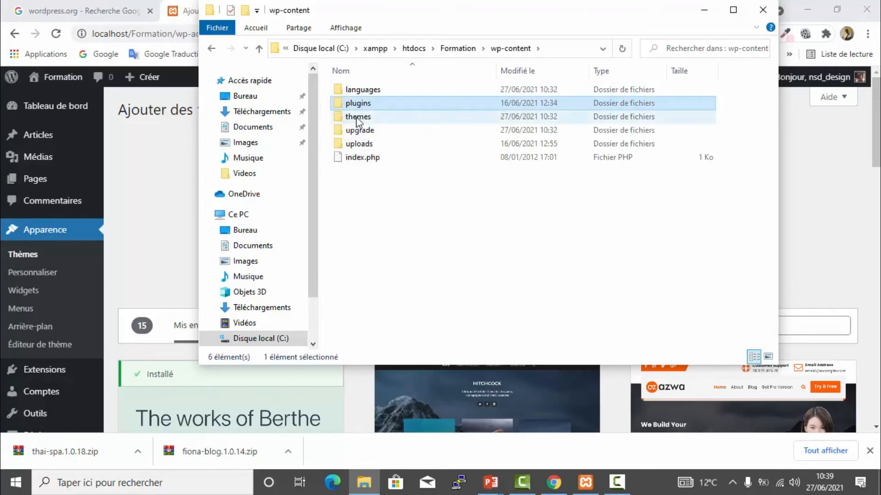
pyautogui.click(360, 118)
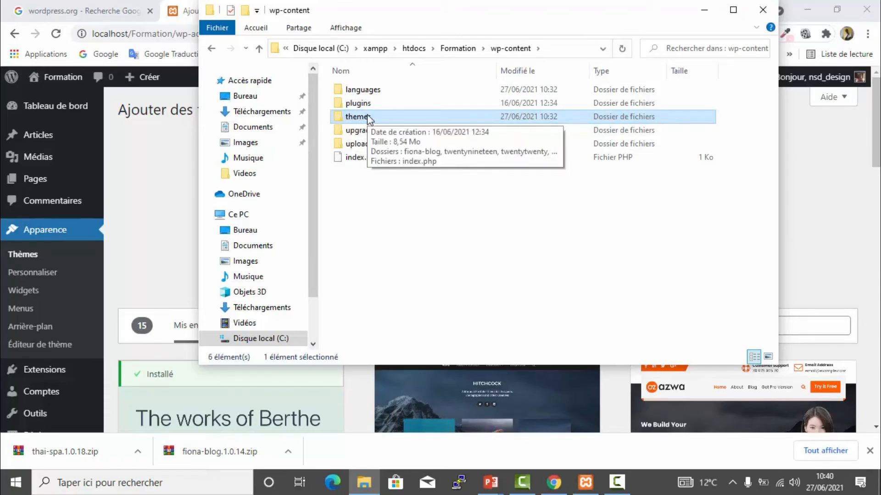
pyautogui.doubleClick(367, 118)
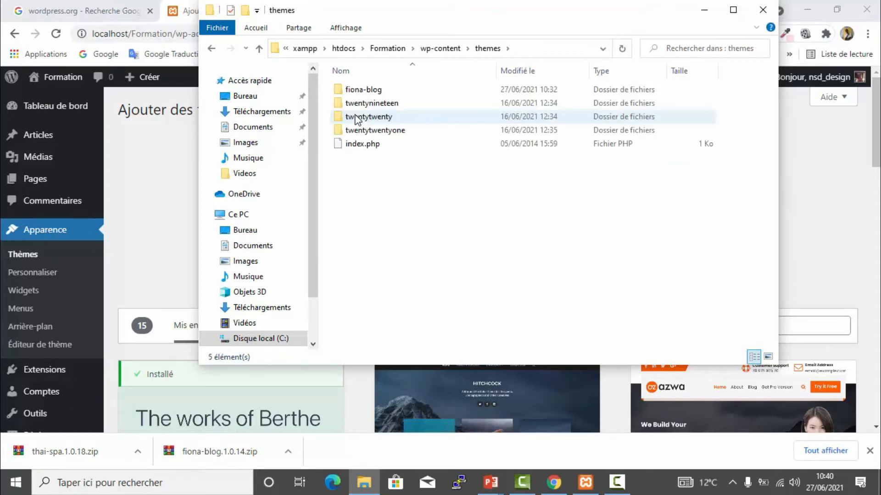
pyautogui.rightClick(415, 198)
pyautogui.click(444, 283)
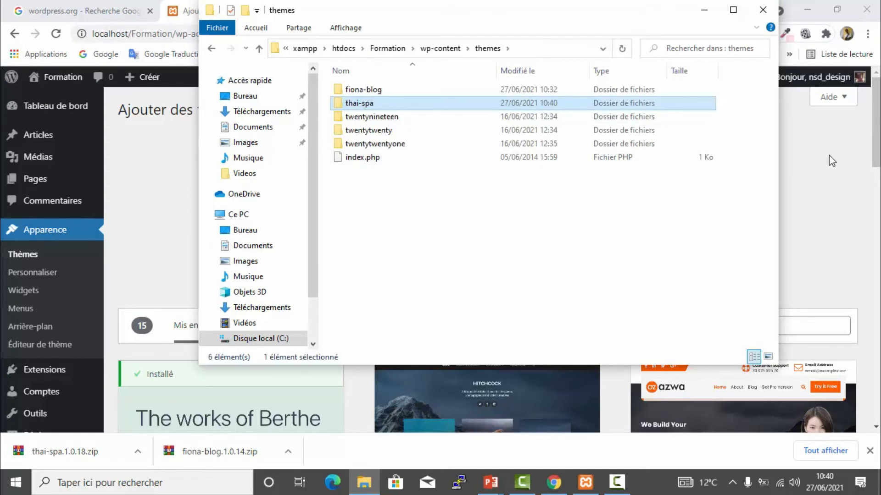
# Return to the browser, check the installed themes and the damaged themes list, and install the missing parent theme Hantus.
pyautogui.click(161, 156)
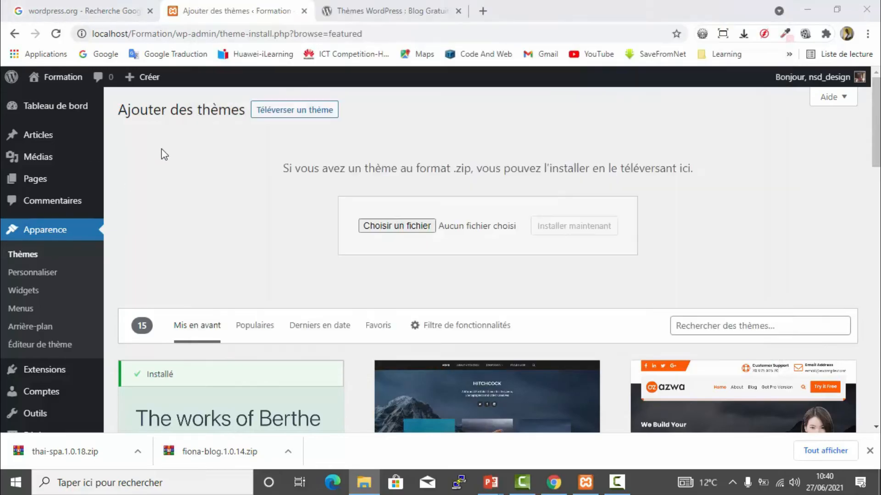
pyautogui.click(22, 259)
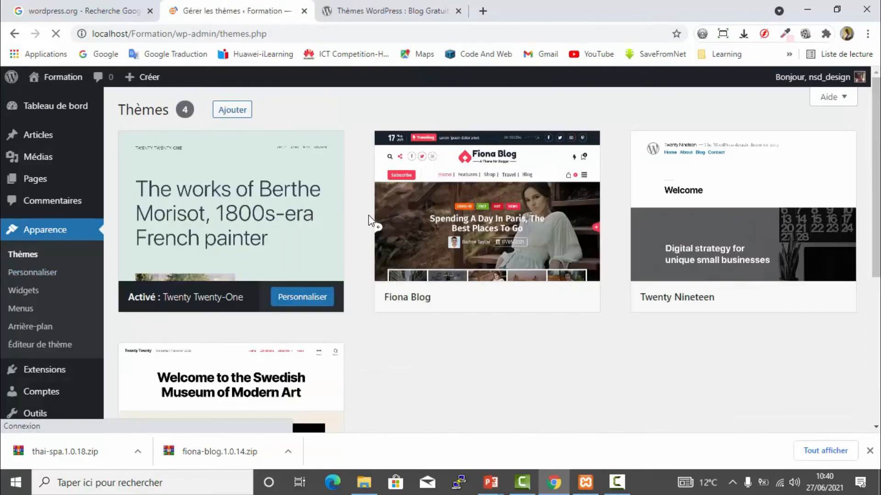
pyautogui.moveTo(446, 211)
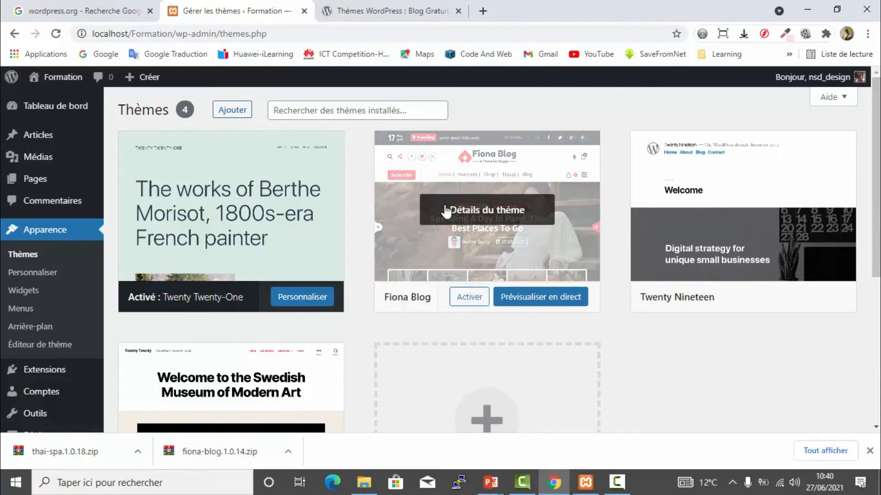
pyautogui.scroll(-6, 445, 211)
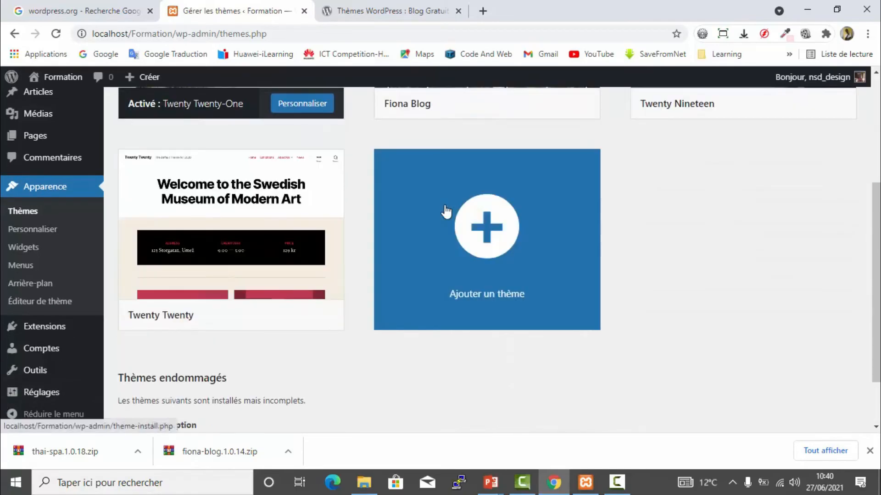
pyautogui.scroll(6, 446, 211)
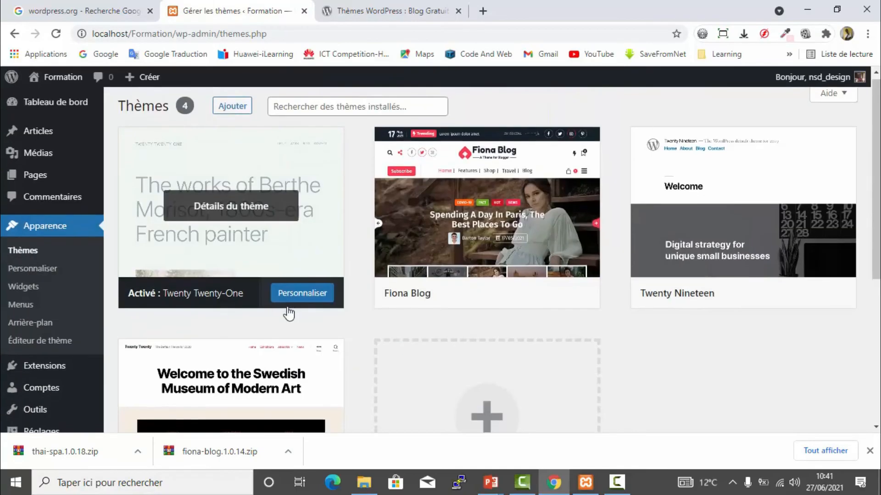
pyautogui.scroll(-6, 293, 316)
pyautogui.click(441, 384)
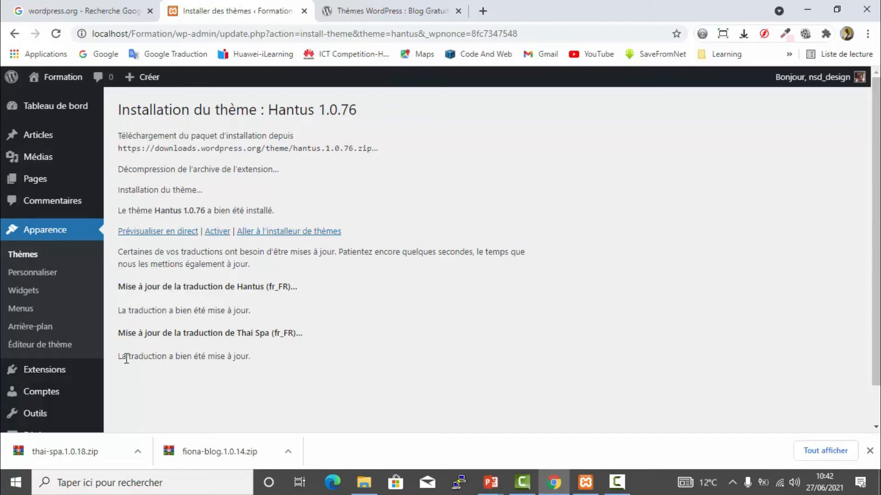
# Go from the Hantus installation report to the theme installer and look through the featured themes.
pyautogui.click(261, 232)
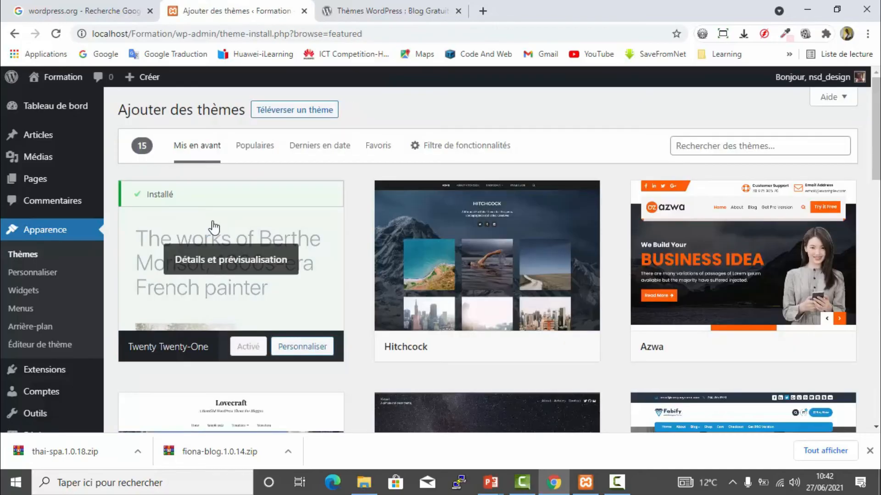
pyautogui.scroll(-4, 374, 318)
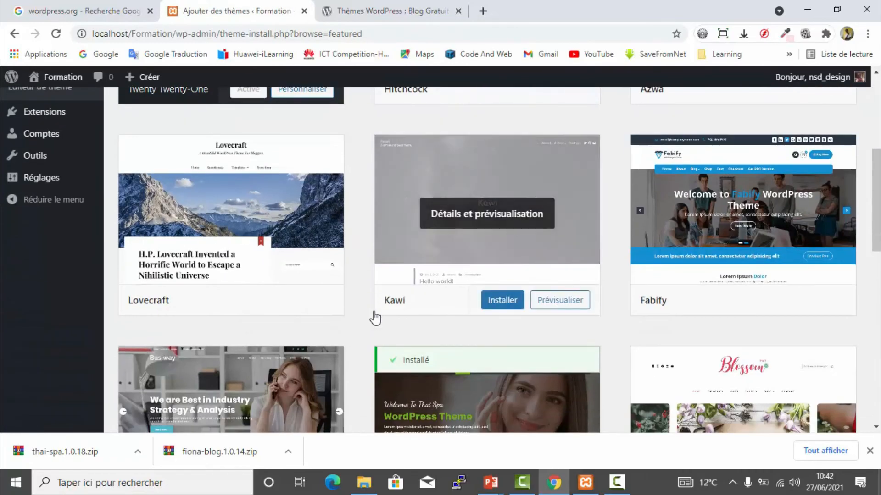
pyautogui.scroll(5, 375, 316)
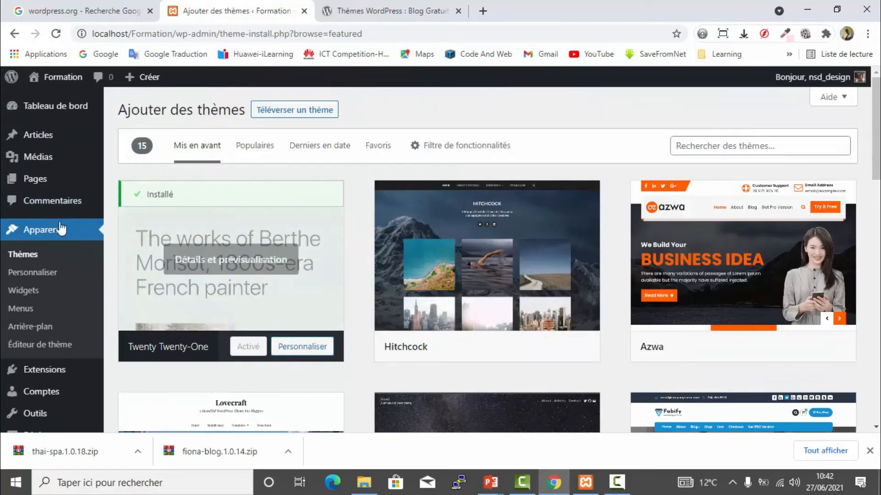
# Open the Formation site's installed themes page and look for Hantus and Thai Spa among the themes.
pyautogui.click(18, 259)
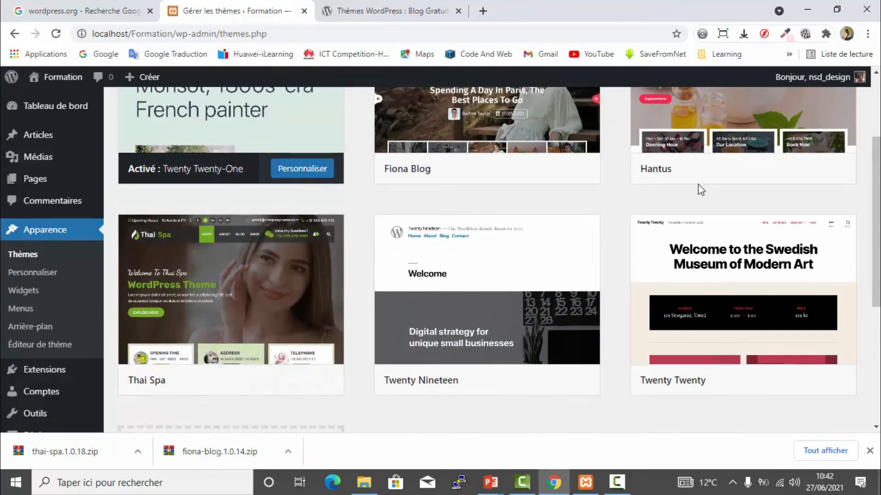
pyautogui.scroll(3, 697, 186)
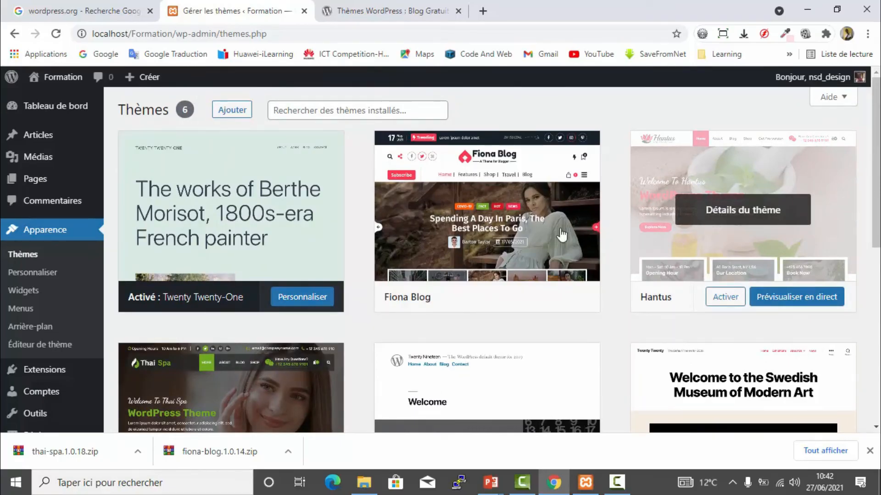
pyautogui.scroll(-6, 588, 351)
pyautogui.scroll(3, 587, 350)
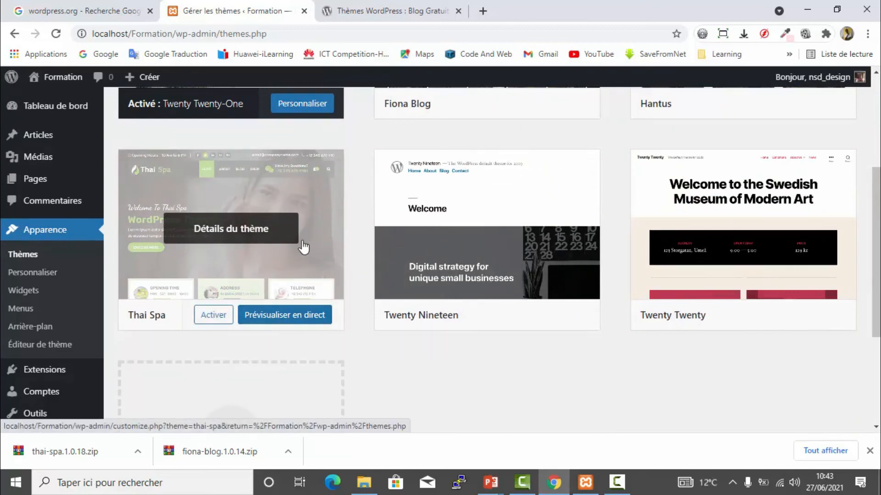
# Open the live preview of the Thai Spa theme and look through the site's home page.
pyautogui.click(298, 316)
pyautogui.scroll(-10, 518, 232)
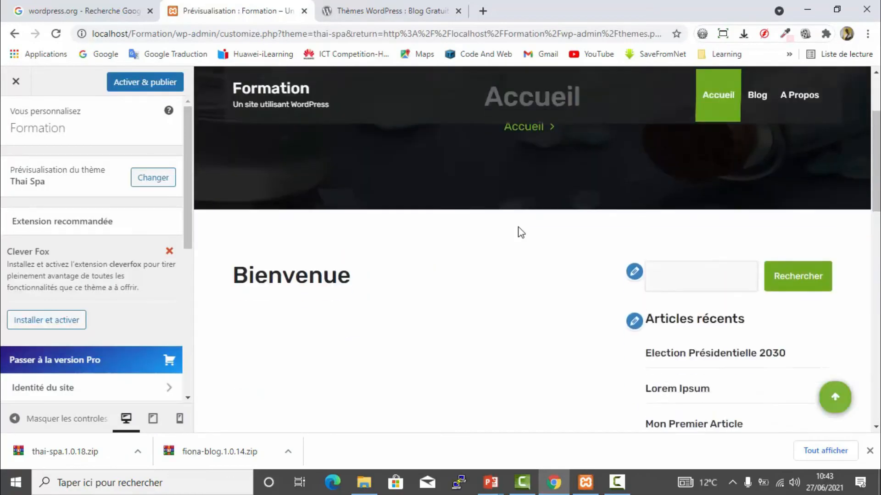
pyautogui.scroll(-5, 519, 232)
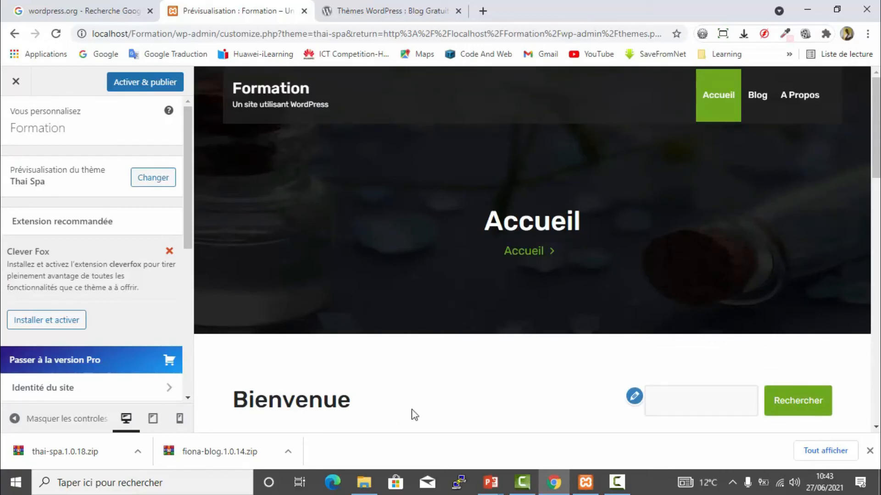
# Preview the site's Blog page with the Thai Spa theme and look through its articles.
pyautogui.click(759, 98)
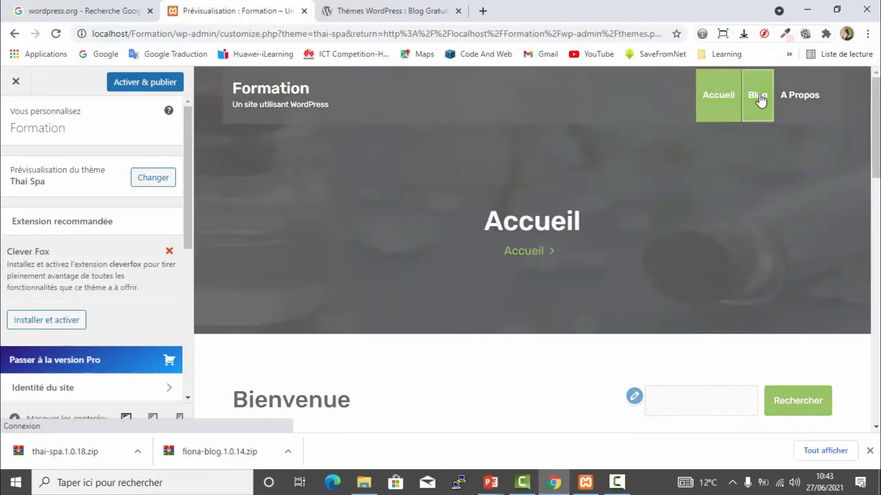
pyautogui.scroll(-10, 589, 281)
pyautogui.scroll(-12, 589, 282)
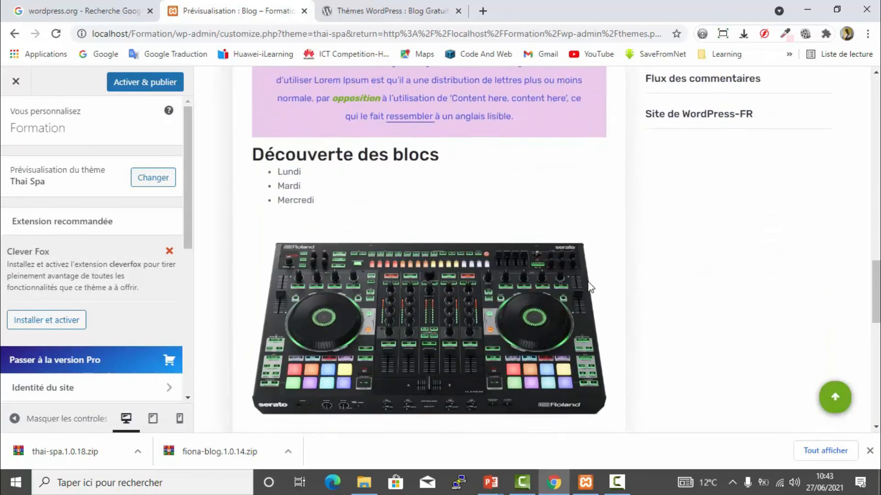
pyautogui.scroll(-5, 589, 284)
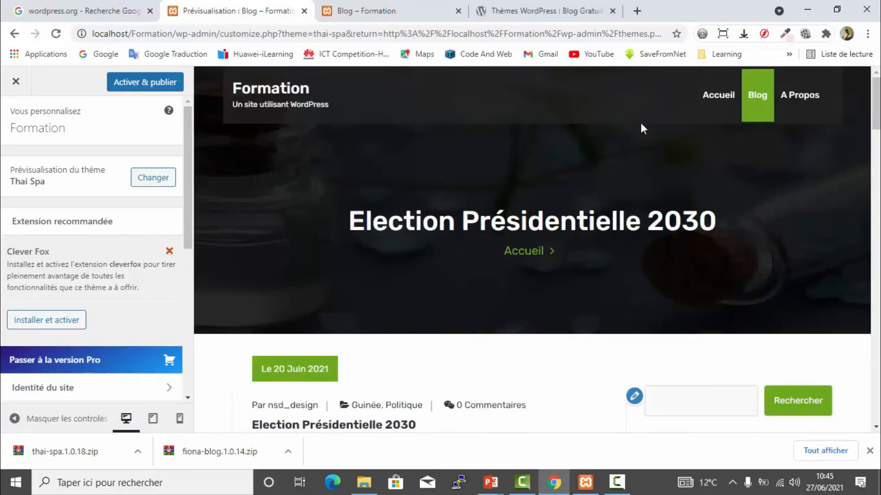
# Compare the Blog page in the Thai Spa preview with the Formation site's live Blog page, examining the layout of articles and widgets.
pyautogui.scroll(-1, 477, 315)
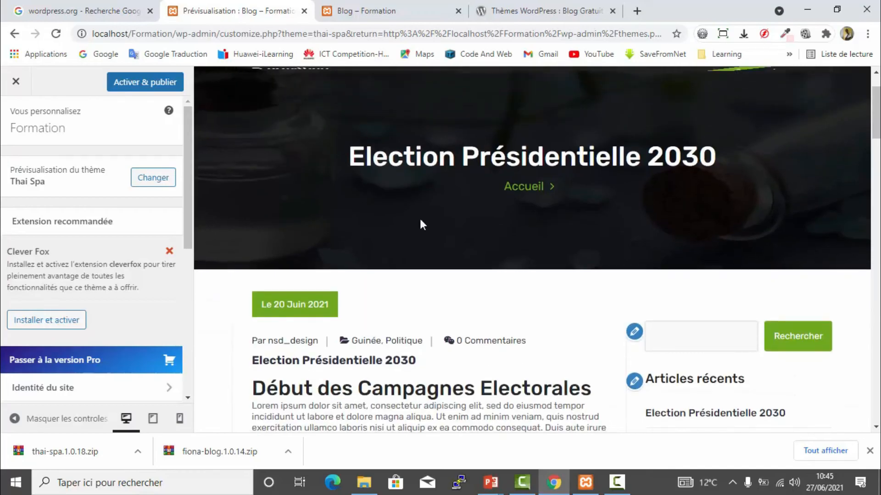
pyautogui.click(371, 12)
pyautogui.scroll(-15, 377, 261)
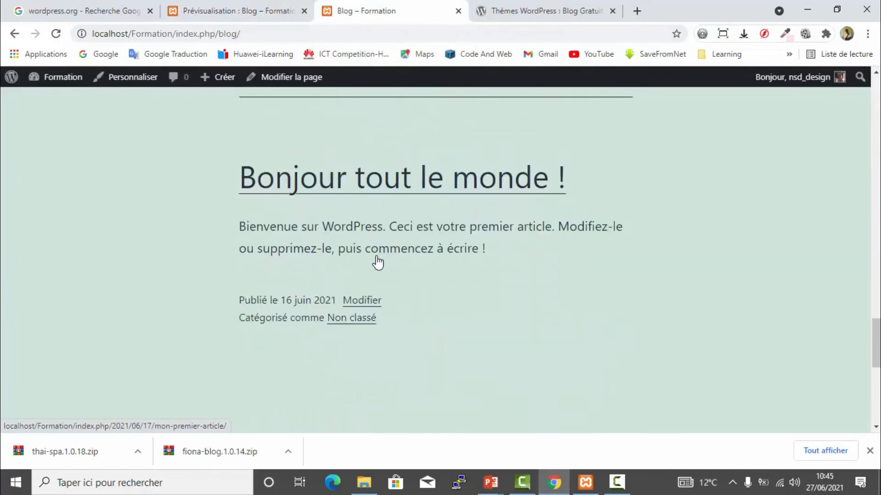
pyautogui.click(232, 12)
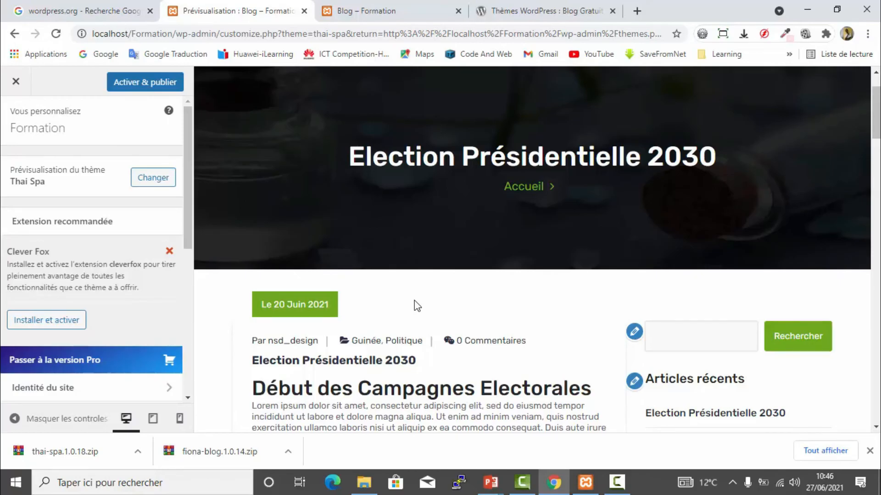
pyautogui.scroll(-8, 414, 300)
pyautogui.scroll(10, 415, 300)
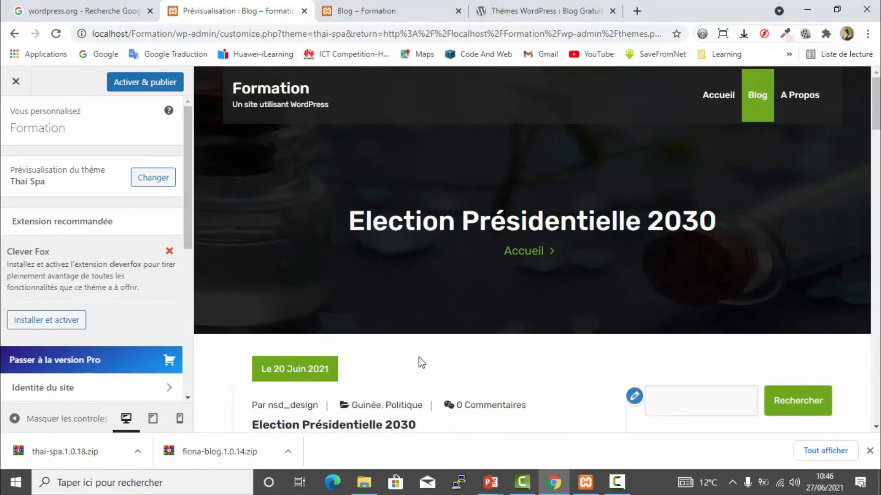
pyautogui.scroll(-7, 420, 362)
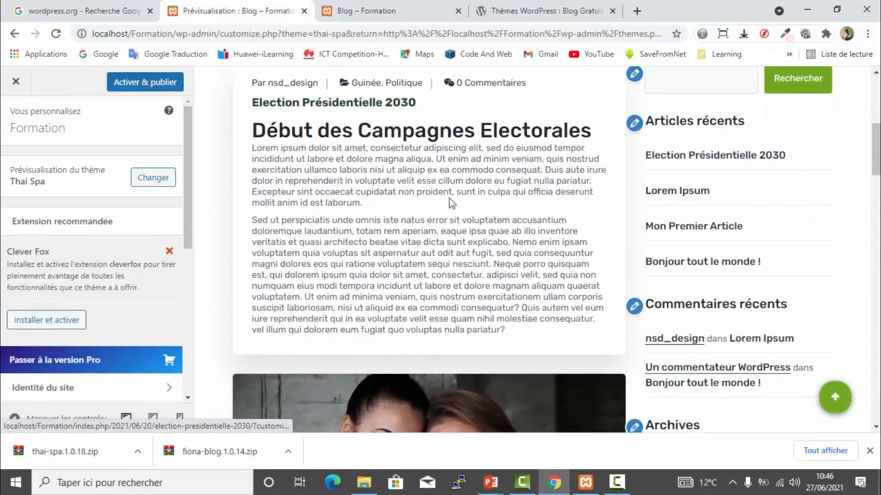
pyautogui.click(365, 19)
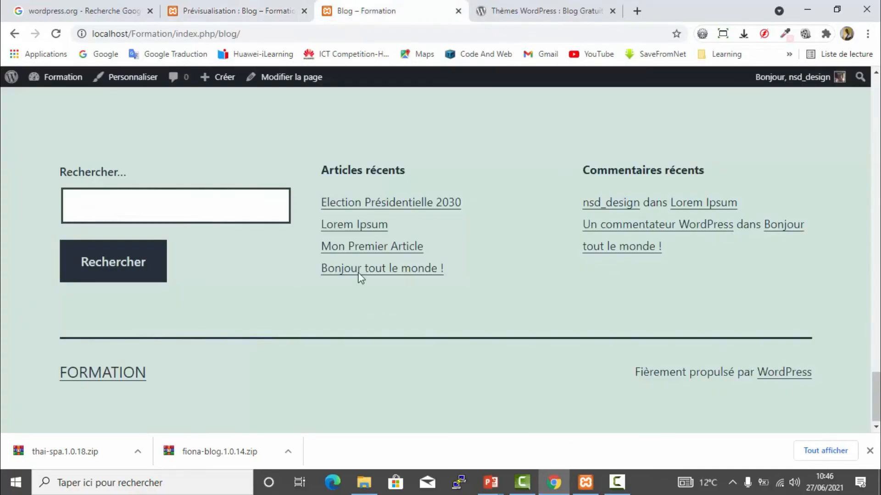
pyautogui.scroll(10, 377, 250)
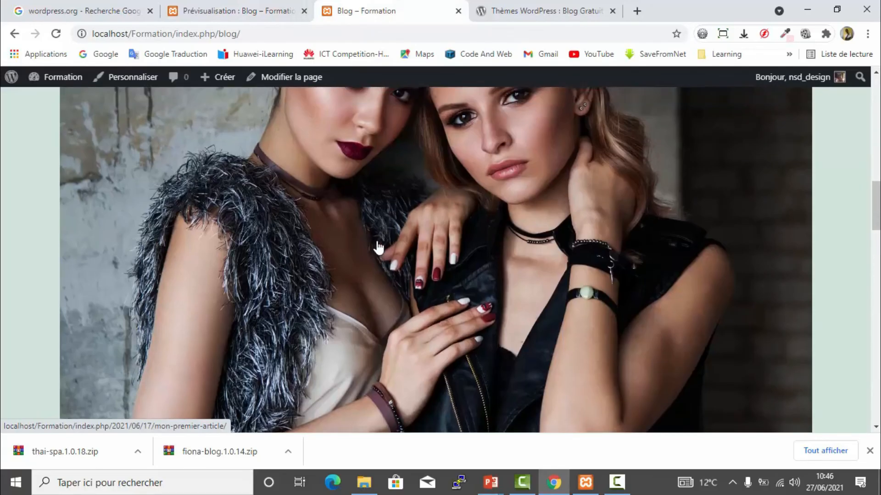
pyautogui.scroll(6, 378, 247)
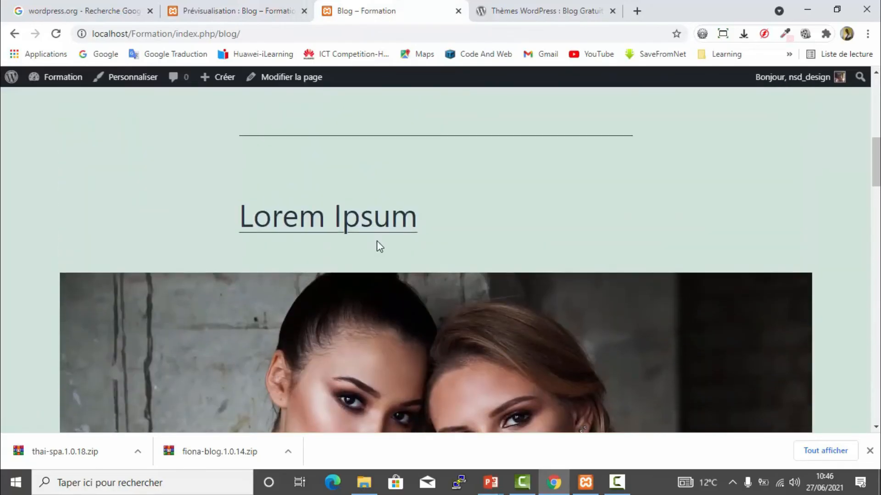
pyautogui.scroll(10, 376, 241)
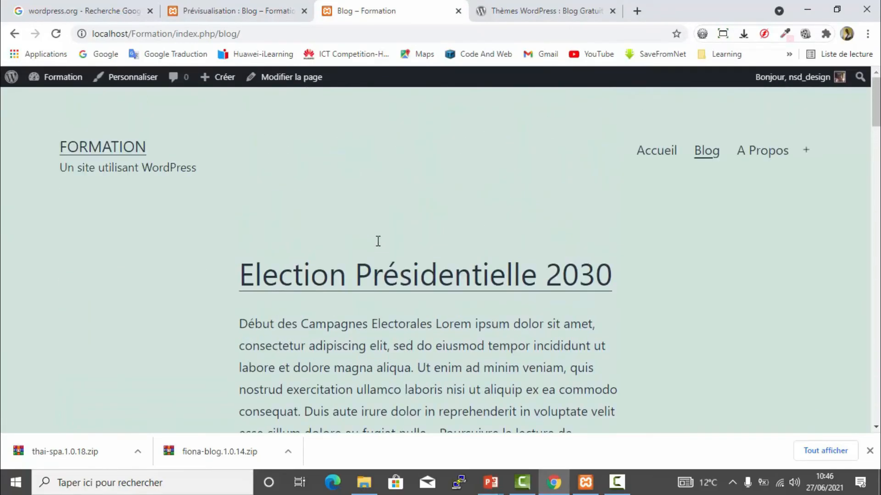
# Activate and publish the previewed Thai Spa theme, and close the customizer.
pyautogui.click(269, 13)
pyautogui.scroll(6, 414, 186)
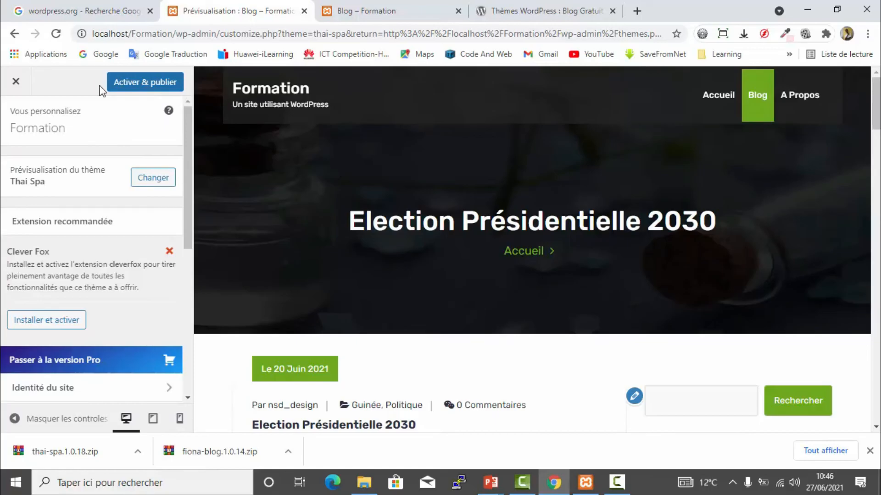
pyautogui.click(140, 86)
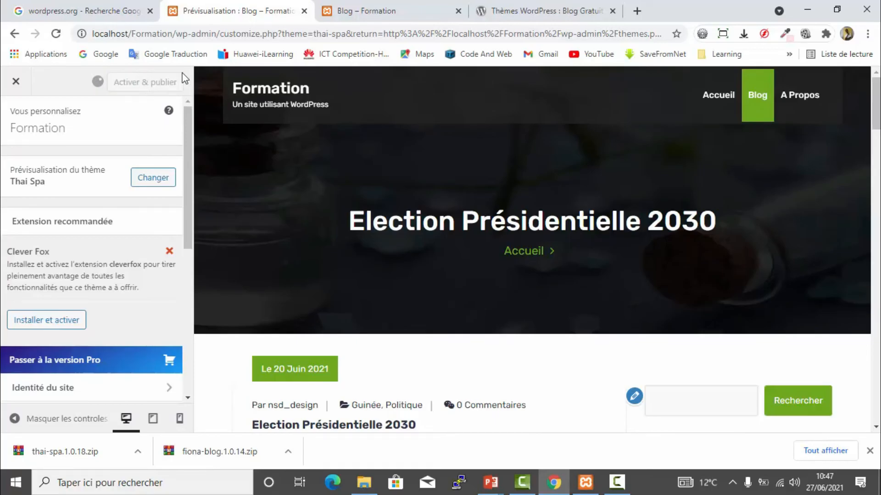
pyautogui.click(15, 82)
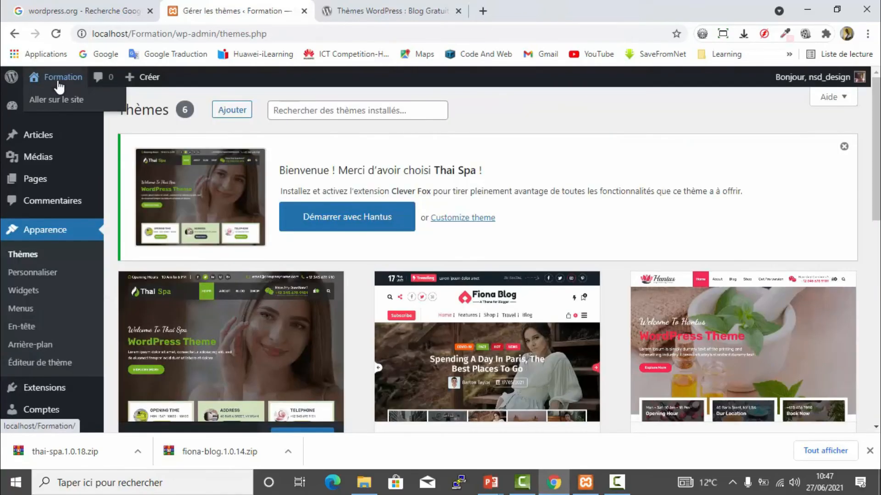
# Open the Formation site in a new browser tab and look through its home page with the Thai Spa theme.
pyautogui.rightClick(58, 83)
pyautogui.click(88, 89)
pyautogui.hotkey('ctrl', 'Tab')
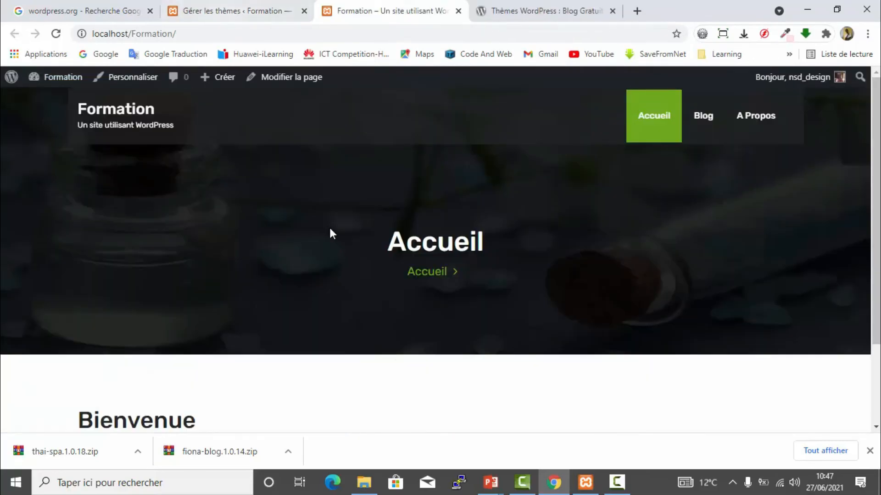
pyautogui.scroll(-3, 402, 181)
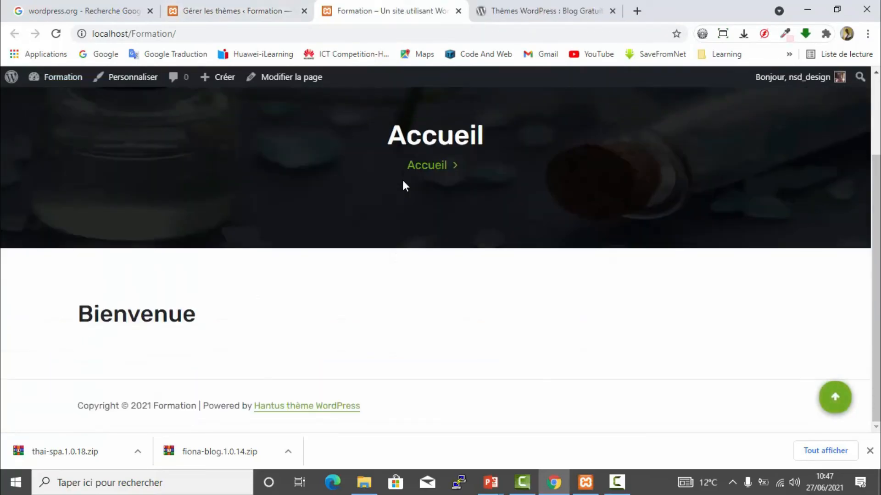
pyautogui.scroll(3, 403, 186)
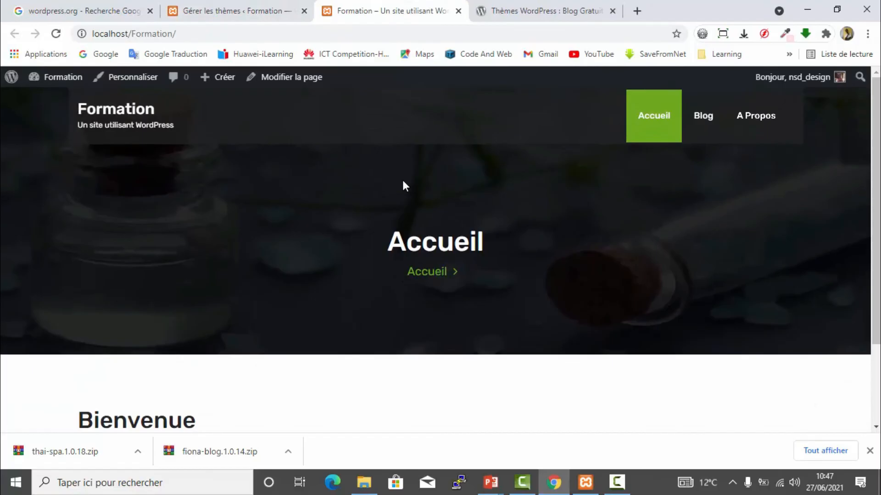
pyautogui.scroll(-3, 403, 186)
pyautogui.scroll(3, 413, 179)
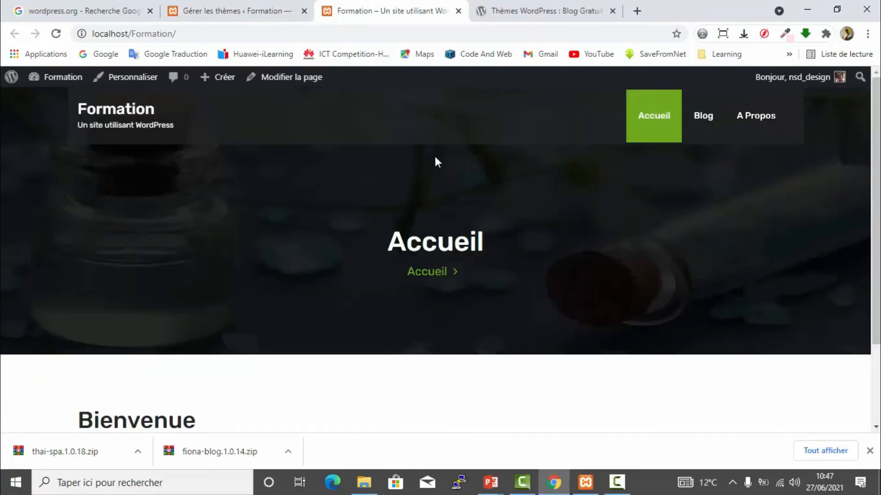
# Open the site's live Blog page and examine how the Thai Spa theme lays out its articles, text and images.
pyautogui.click(707, 117)
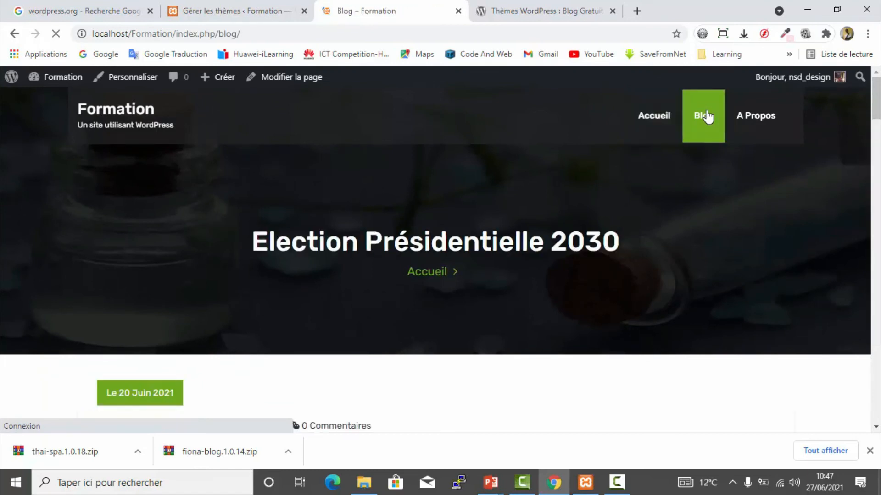
pyautogui.scroll(-8, 467, 298)
pyautogui.scroll(-15, 467, 298)
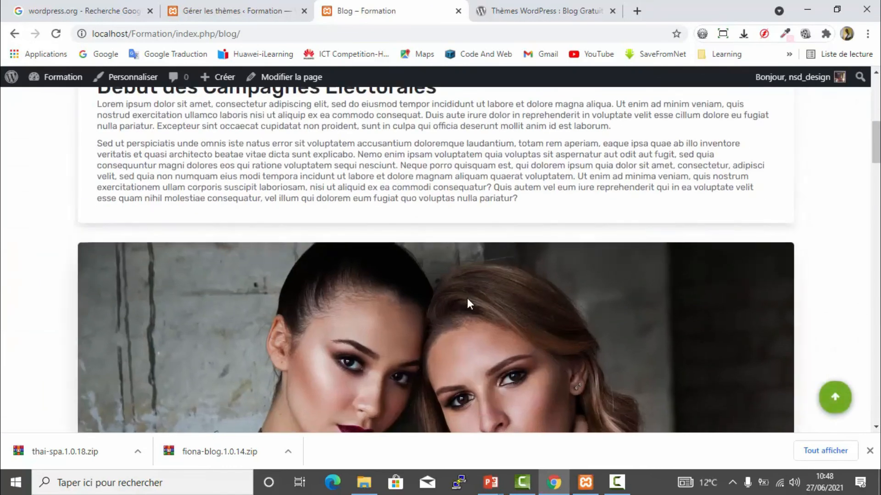
pyautogui.scroll(-12, 466, 298)
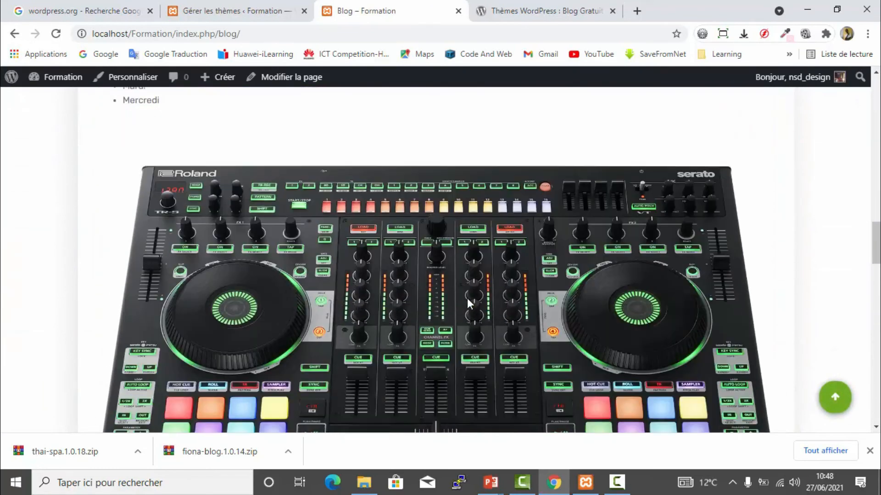
pyautogui.scroll(-4, 467, 298)
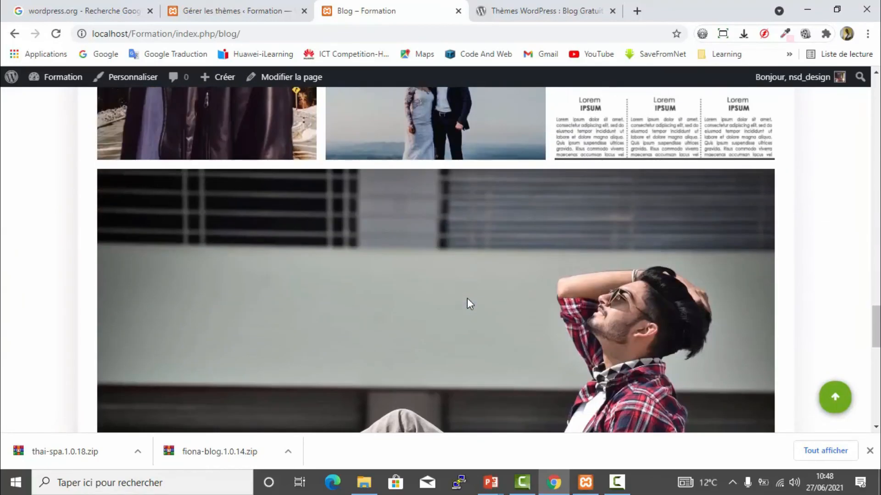
pyautogui.press('Home')
pyautogui.scroll(-10, 467, 299)
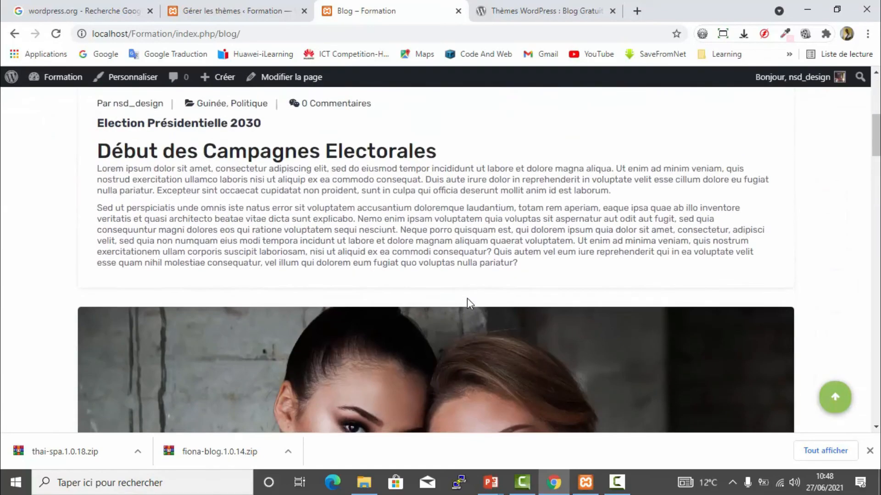
pyautogui.scroll(6, 466, 298)
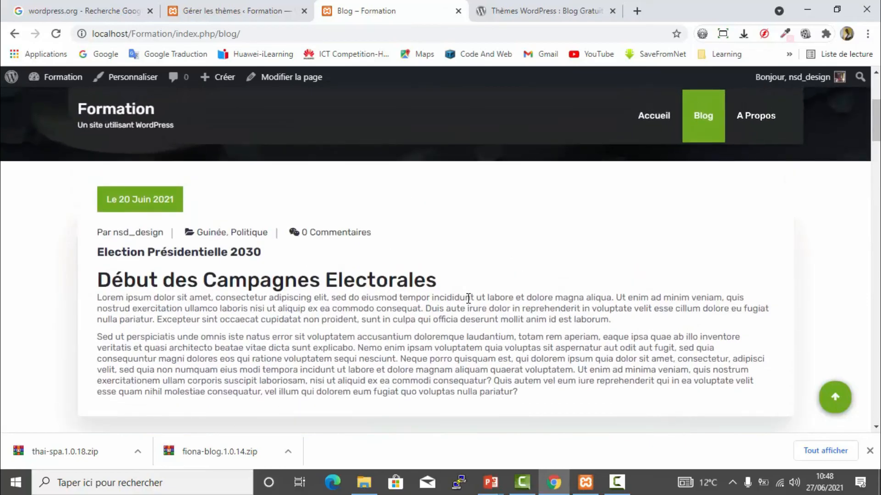
pyautogui.moveTo(343, 320); pyautogui.dragTo(469, 382)
pyautogui.click(521, 359)
pyautogui.moveTo(110, 281); pyautogui.dragTo(511, 393)
pyautogui.scroll(-3, 511, 393)
pyautogui.scroll(7, 510, 392)
# Return to the installed themes page and activate the Hantus theme.
pyautogui.click(216, 16)
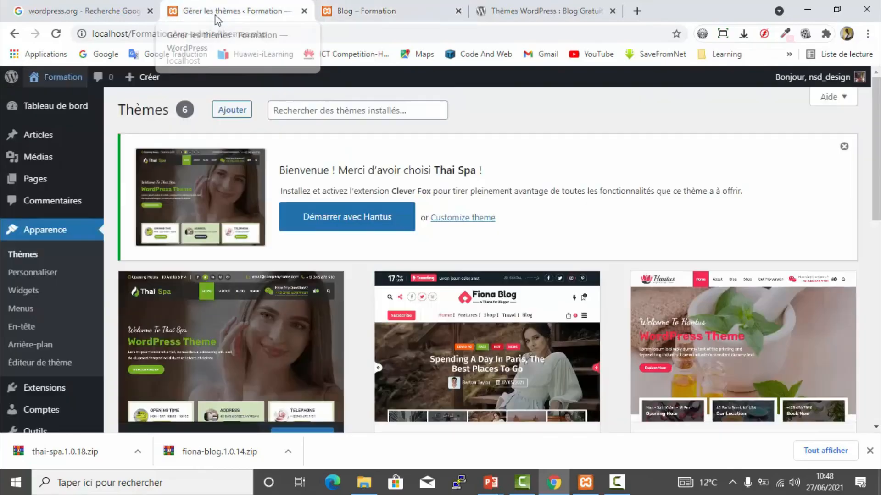
pyautogui.scroll(-4, 499, 194)
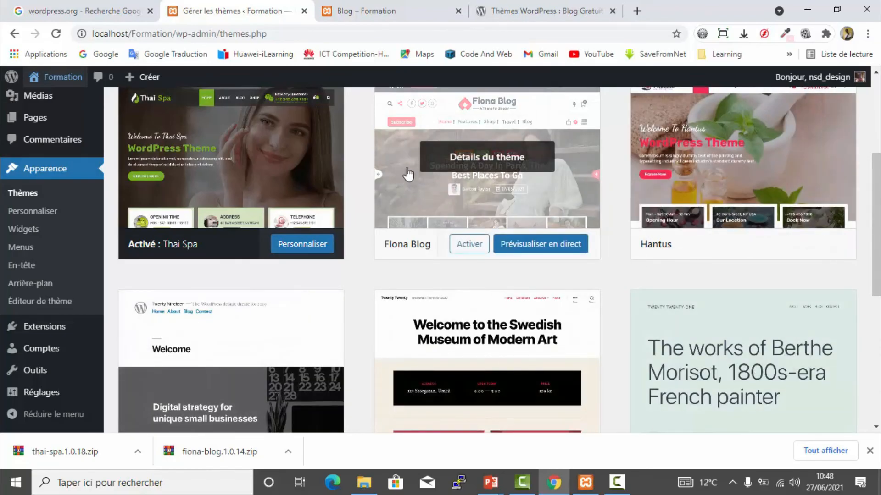
pyautogui.scroll(4, 430, 143)
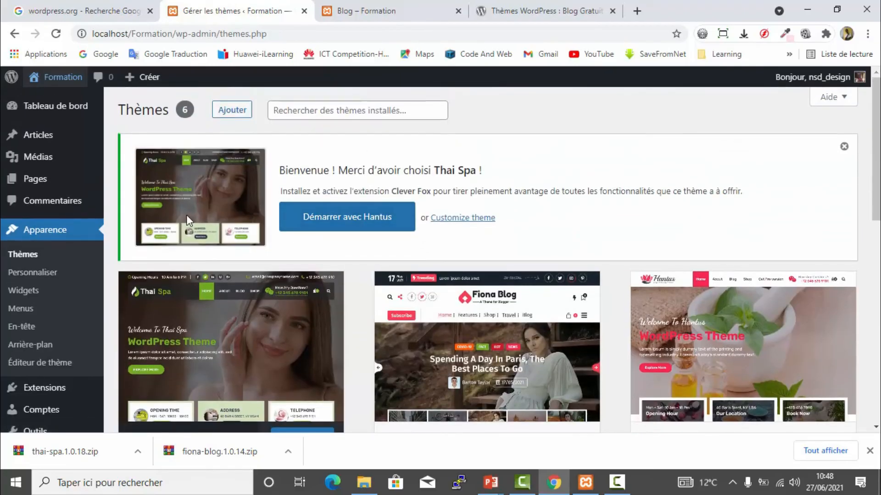
pyautogui.scroll(-3, 186, 215)
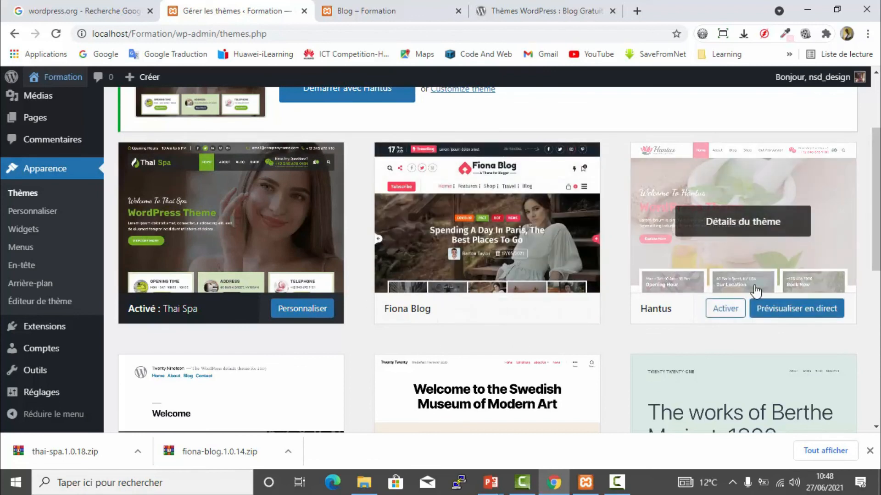
pyautogui.click(729, 314)
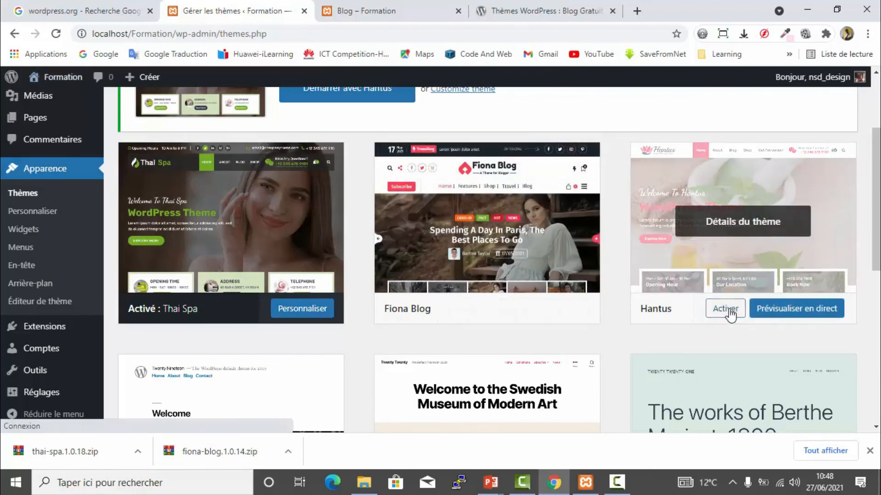
pyautogui.click(729, 315)
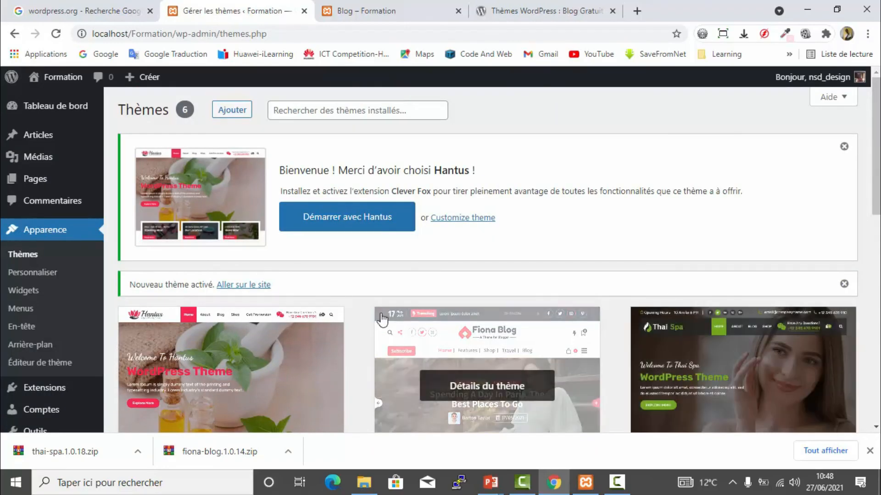
pyautogui.scroll(-3, 247, 321)
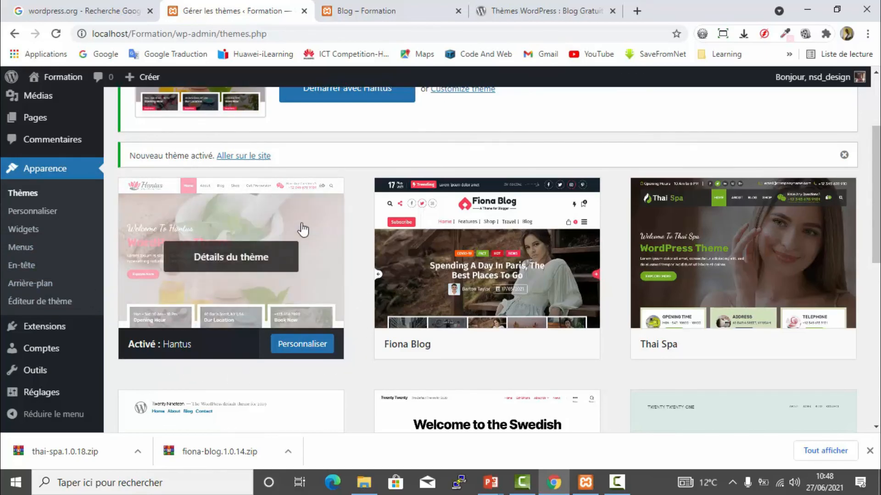
# Reload the site's Blog page and look through its articles and sidebar with the Hantus theme.
pyautogui.click(353, 14)
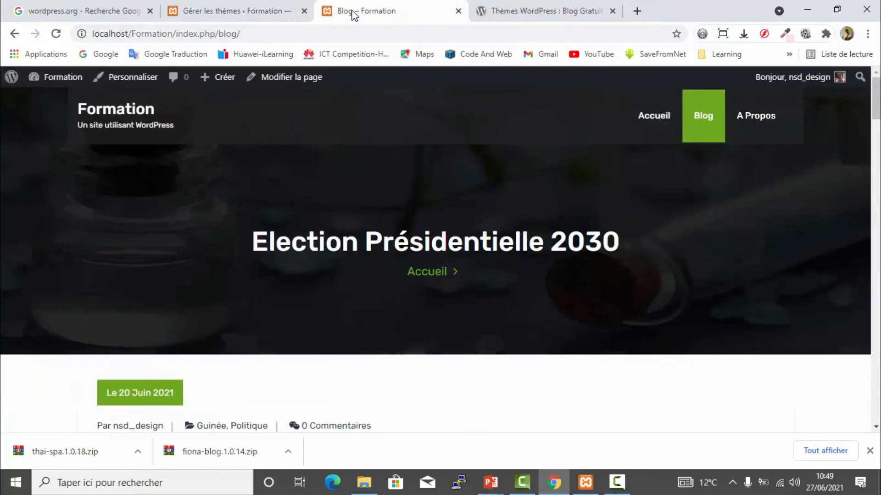
pyautogui.scroll(-4, 365, 197)
pyautogui.scroll(4, 364, 196)
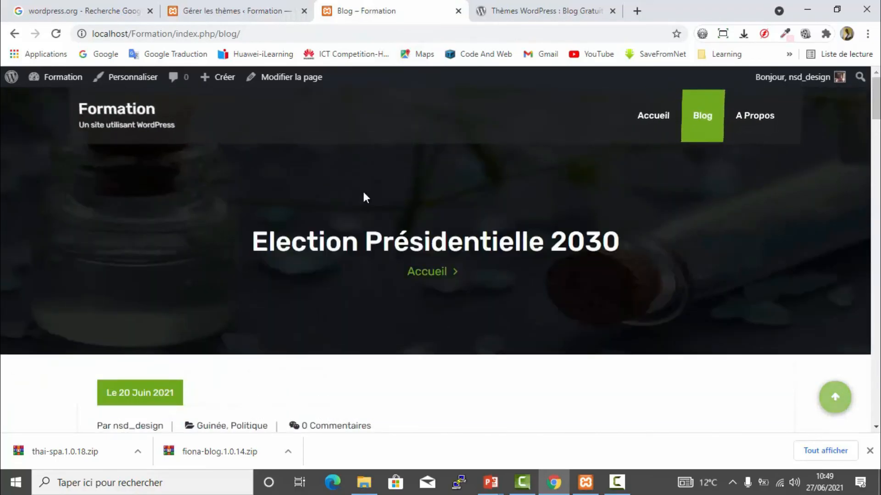
pyautogui.click(56, 34)
pyautogui.scroll(-10, 314, 277)
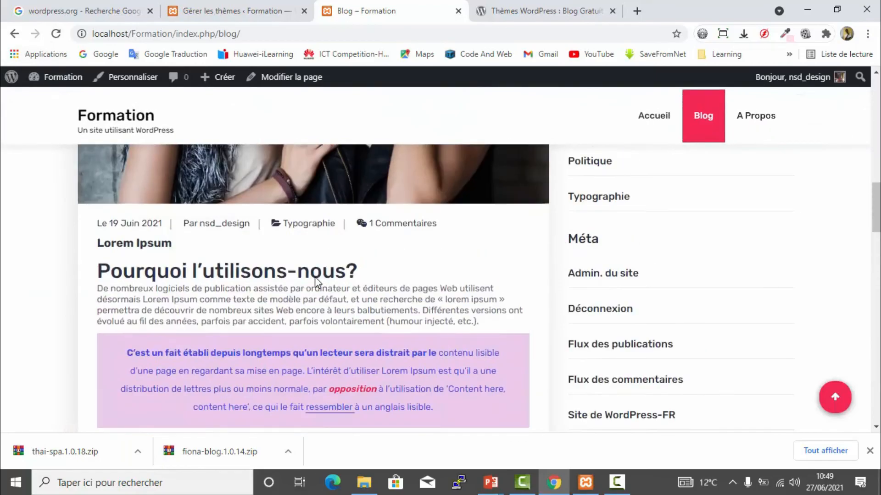
pyautogui.scroll(10, 315, 277)
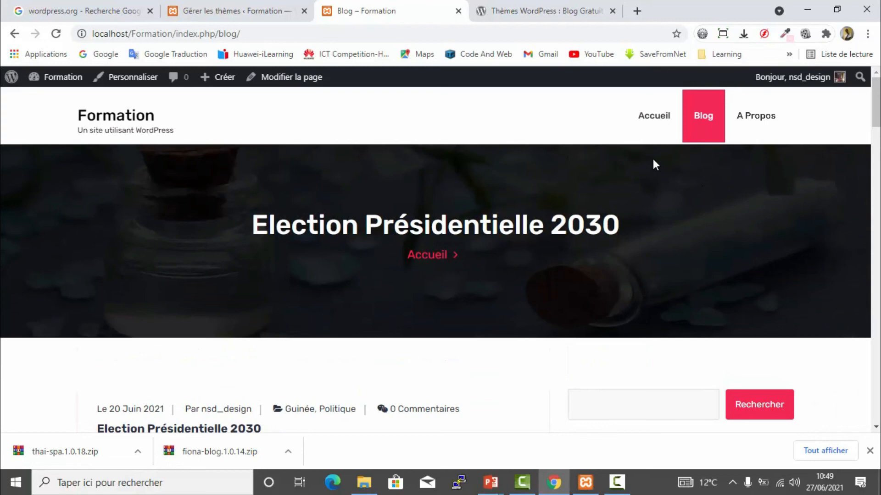
# Open the site's Accueil page and look through its content and sidebar with the Hantus theme.
pyautogui.click(635, 117)
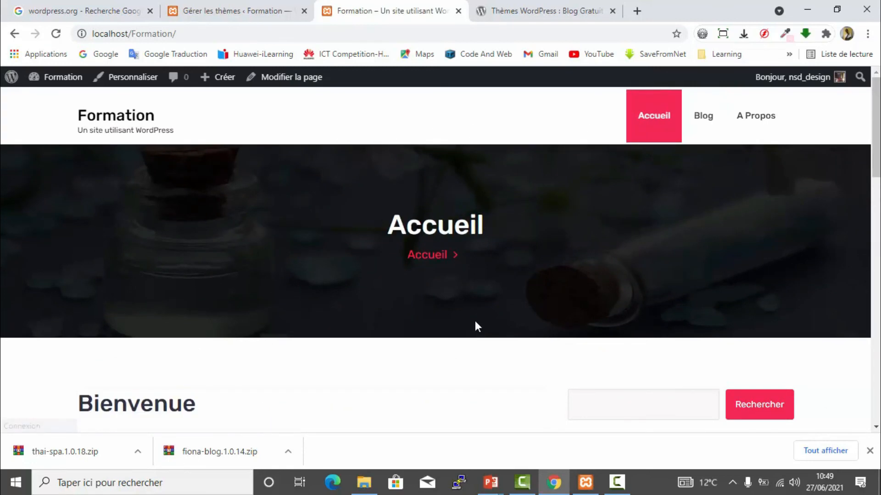
pyautogui.scroll(-3, 475, 321)
pyautogui.scroll(-5, 475, 327)
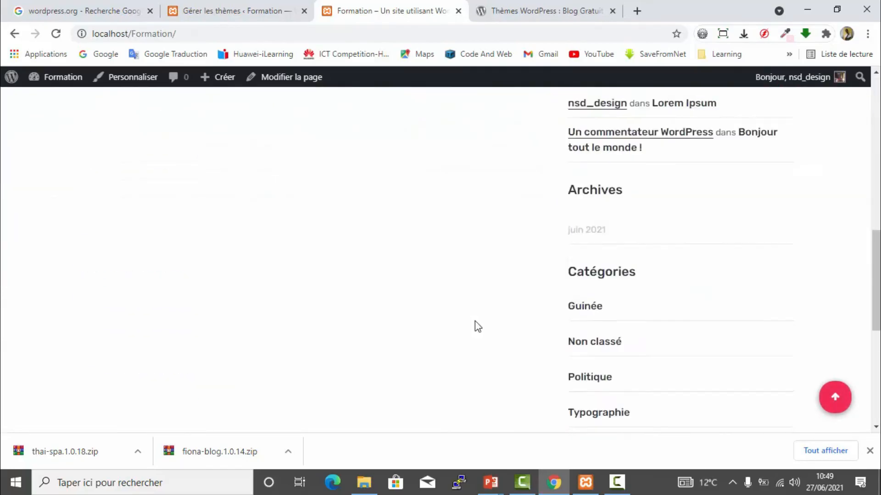
# Return to the installed themes page and activate the Fiona Blog theme.
pyautogui.click(204, 11)
pyautogui.moveTo(529, 309)
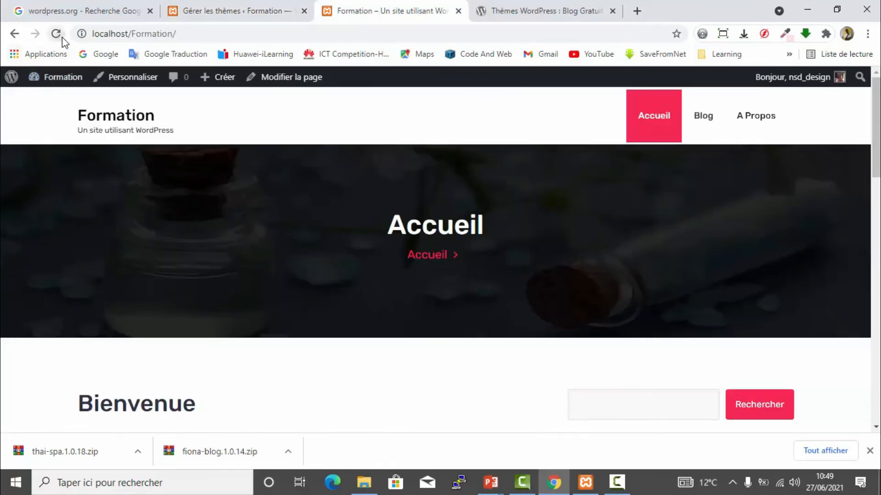
# Reload the site's Accueil page and look through its header, content and footer with the Fiona Blog theme.
pyautogui.click(56, 33)
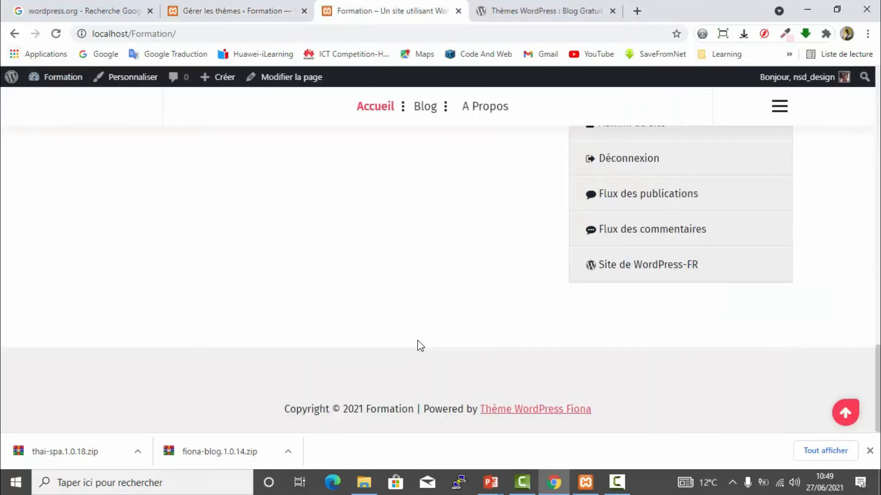
pyautogui.scroll(15, 417, 341)
pyautogui.scroll(1, 417, 340)
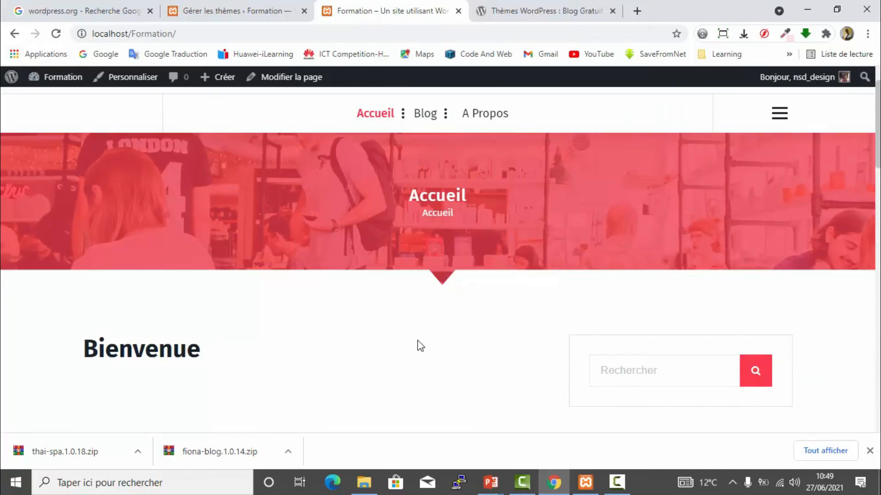
# Open the site's Blog page and examine its articles, images and sidebar widgets with the Fiona Blog theme.
pyautogui.scroll(-5, 551, 407)
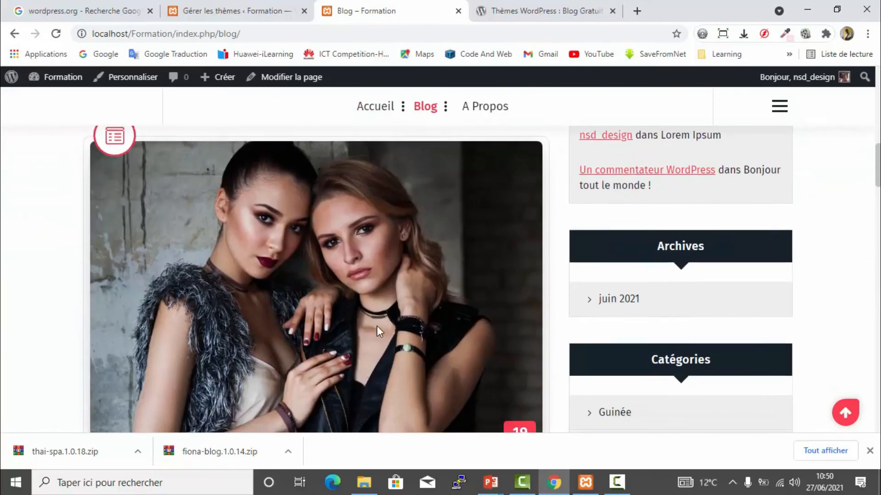
pyautogui.scroll(6, 376, 326)
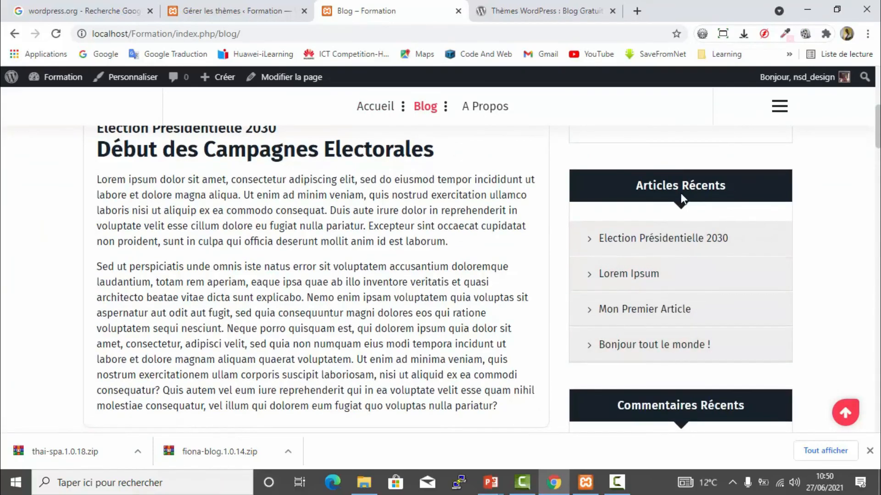
pyautogui.scroll(7, 680, 196)
pyautogui.scroll(-7, 684, 298)
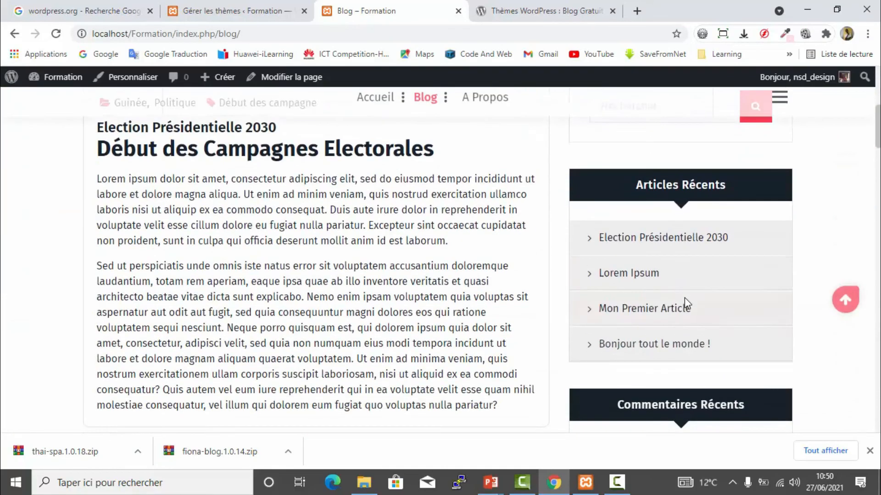
pyautogui.scroll(-6, 684, 299)
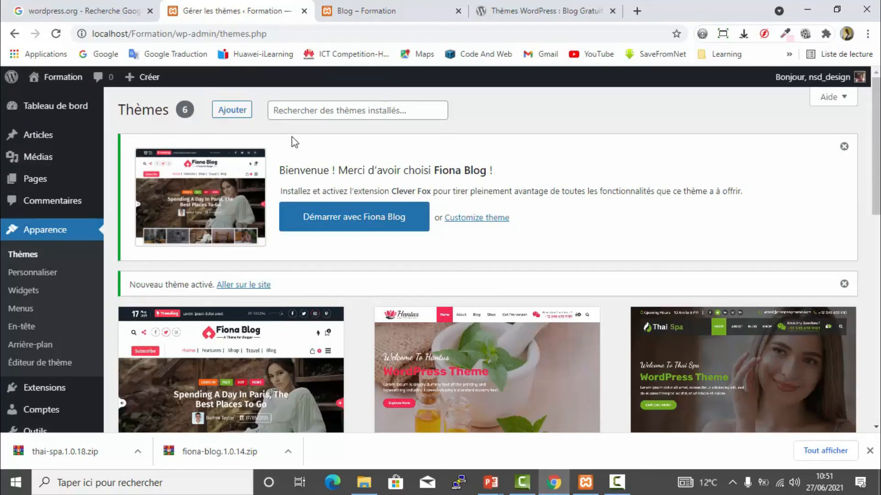